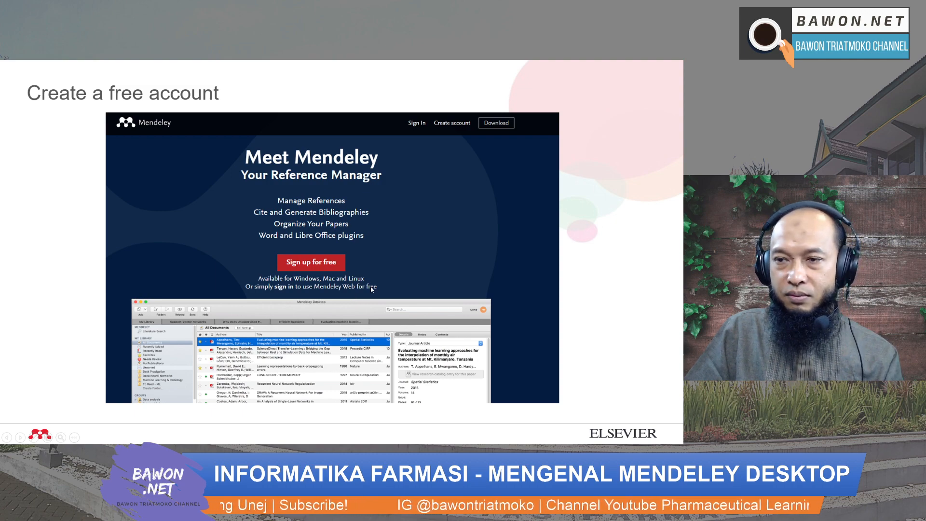
Switch to Mendeley Desktop and view its About information, then close it
key("alt+Tab")
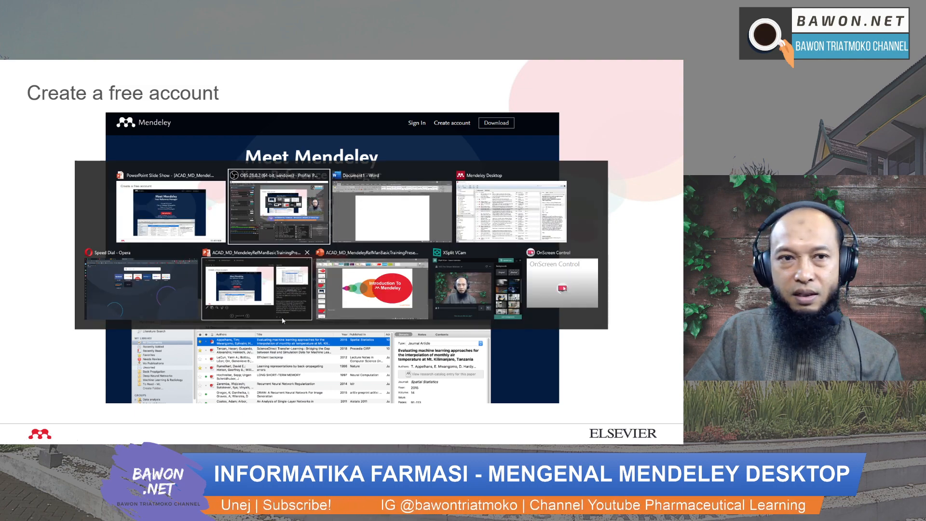
left_click(405, 215)
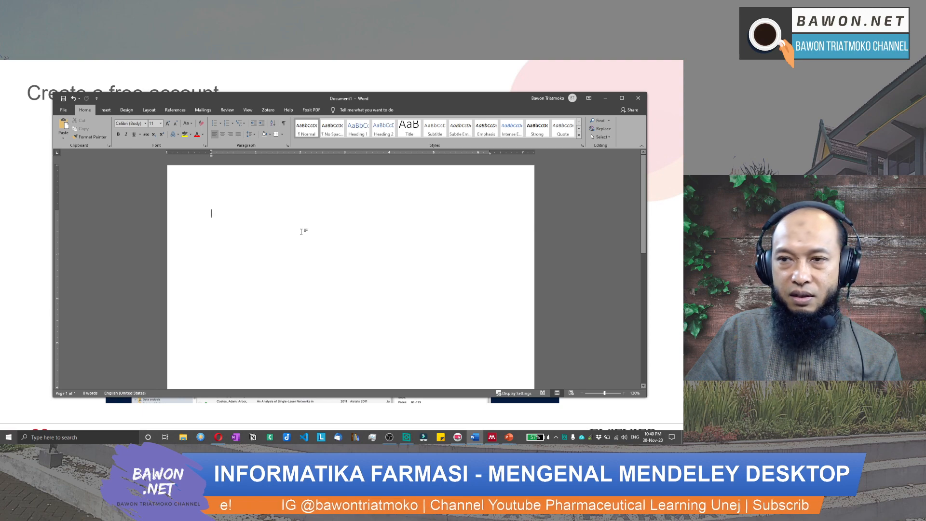
key("alt+Tab")
left_click(497, 232)
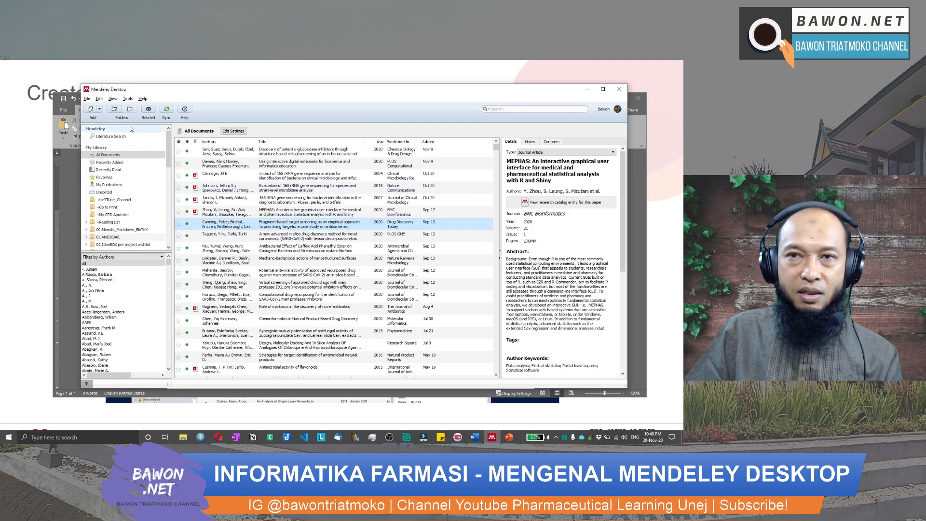
left_click(142, 98)
left_click(184, 199)
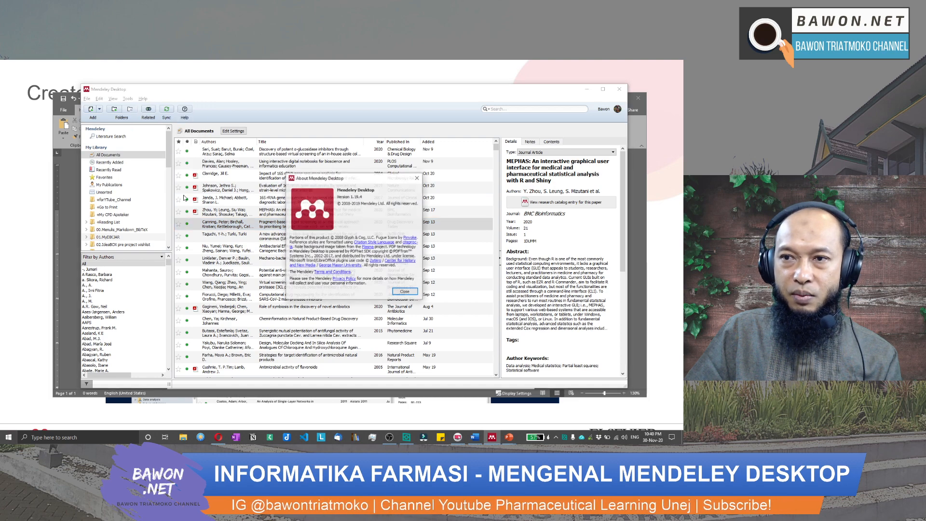
left_click(404, 292)
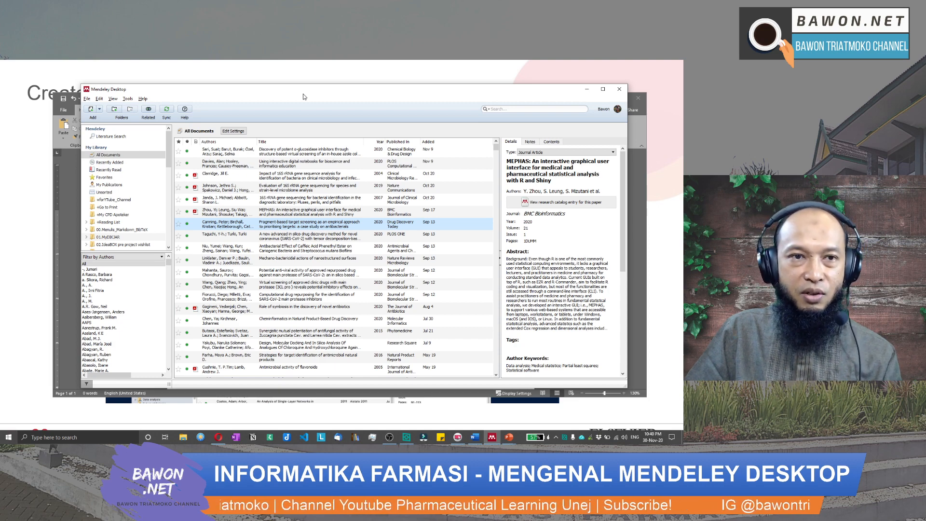
Check the Mendeley Desktop version again in the About information and return to the library
left_click_drag(303, 95, 298, 94)
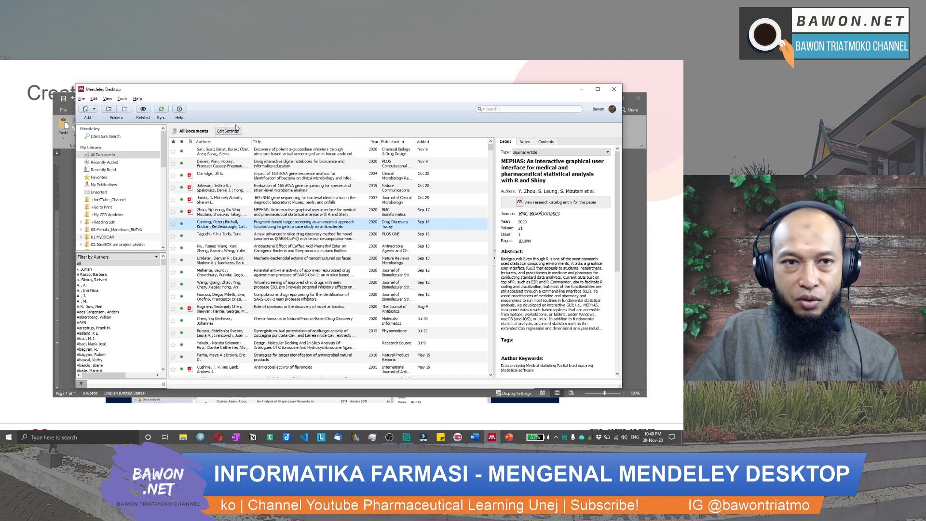
left_click(138, 99)
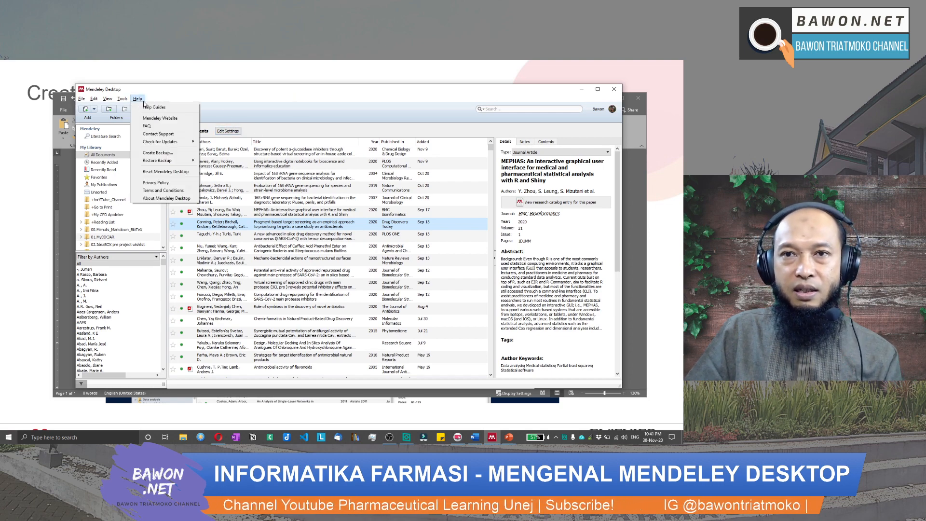
left_click(166, 198)
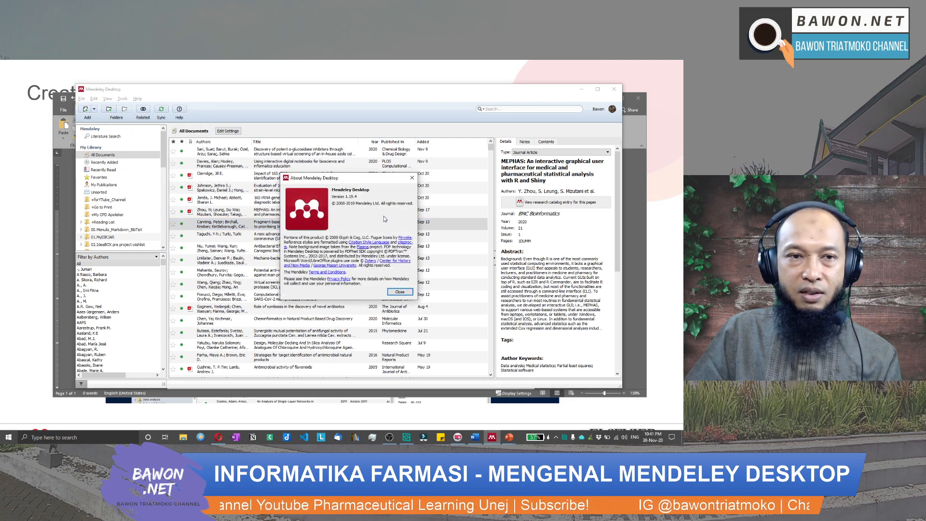
left_click(400, 292)
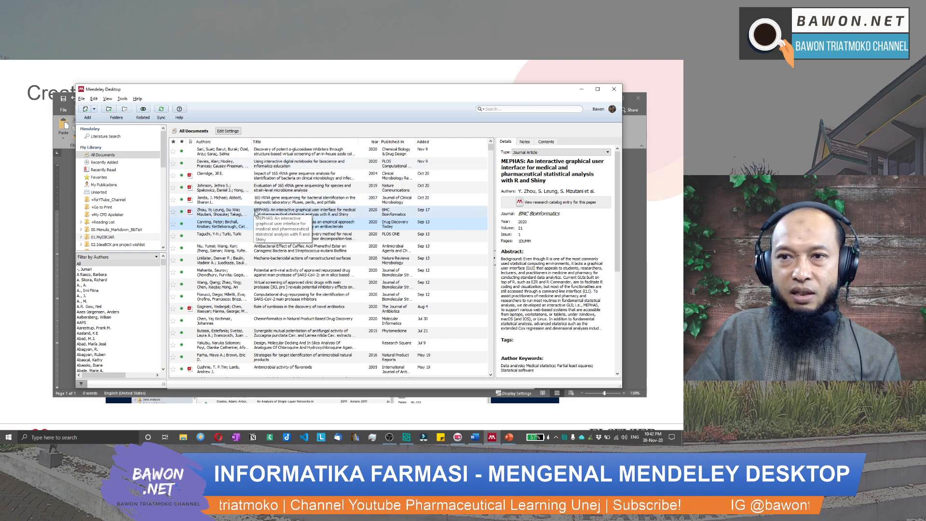
key("alt+Tab")
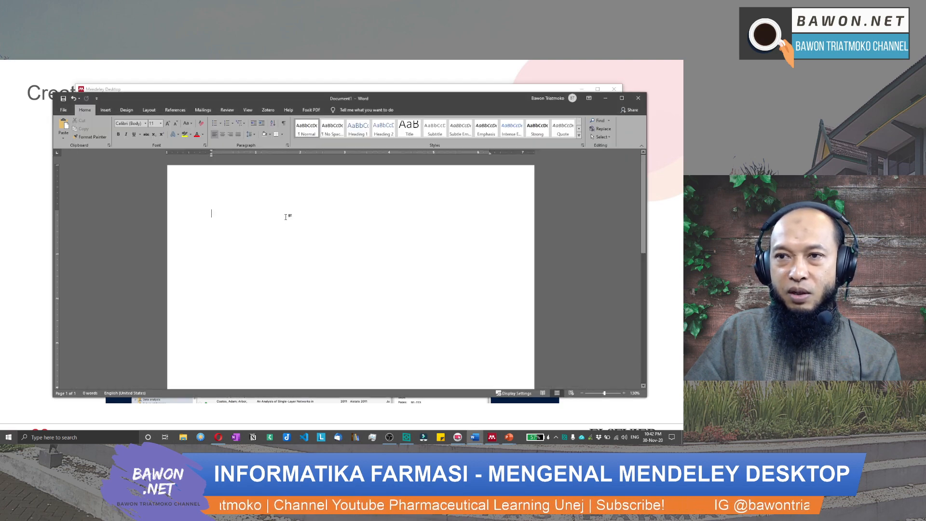
key("alt+Tab")
left_click(248, 214)
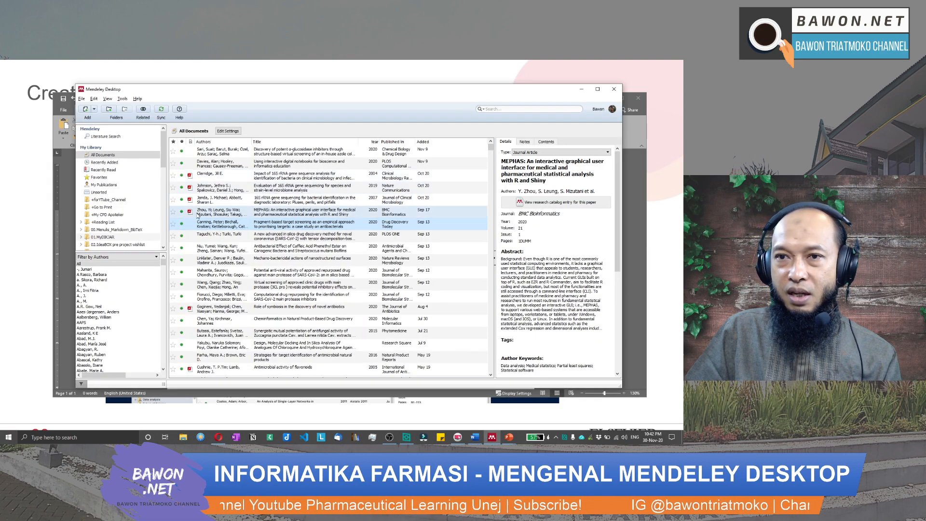
Open the PDF of "Evaluation of 16S rRNA gene sequencing for species and strain-level microbiome analysis" at the Results section on page 2
left_click(190, 189)
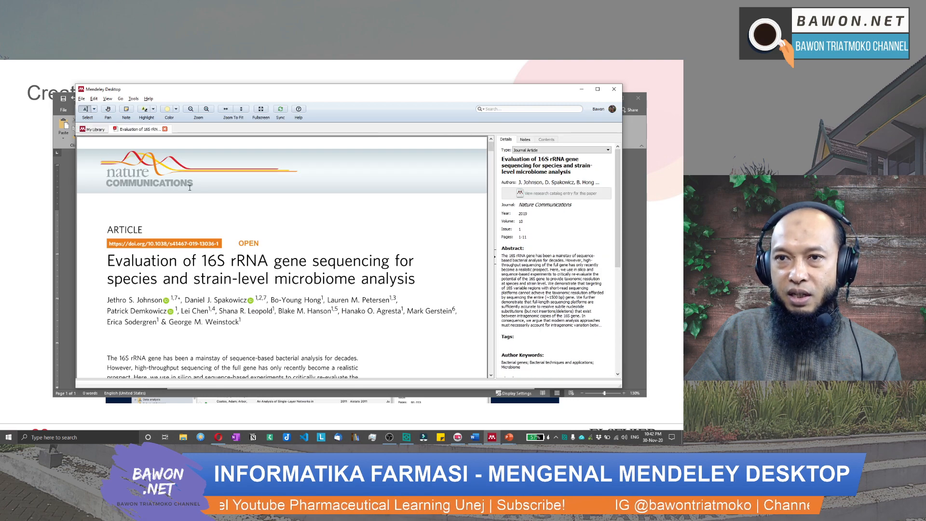
scroll(300, 249, "down", 3)
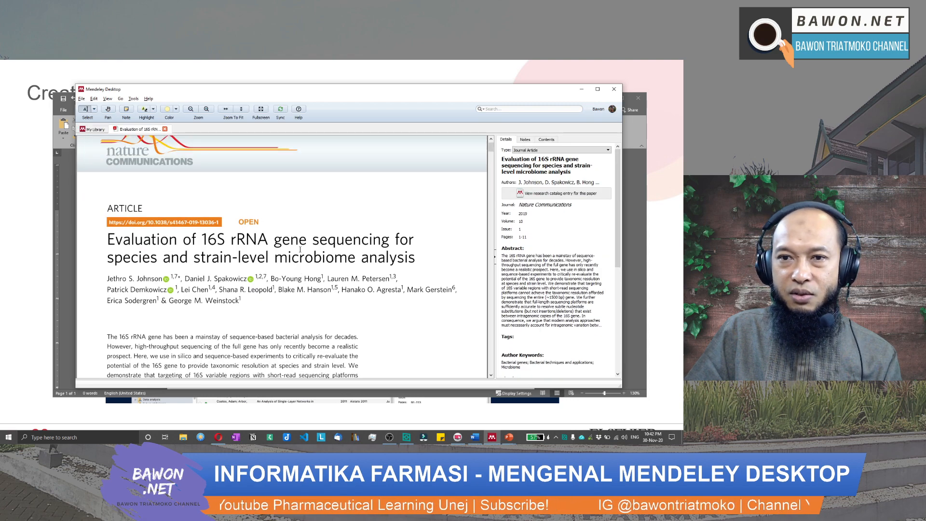
scroll(300, 250, "down", 10)
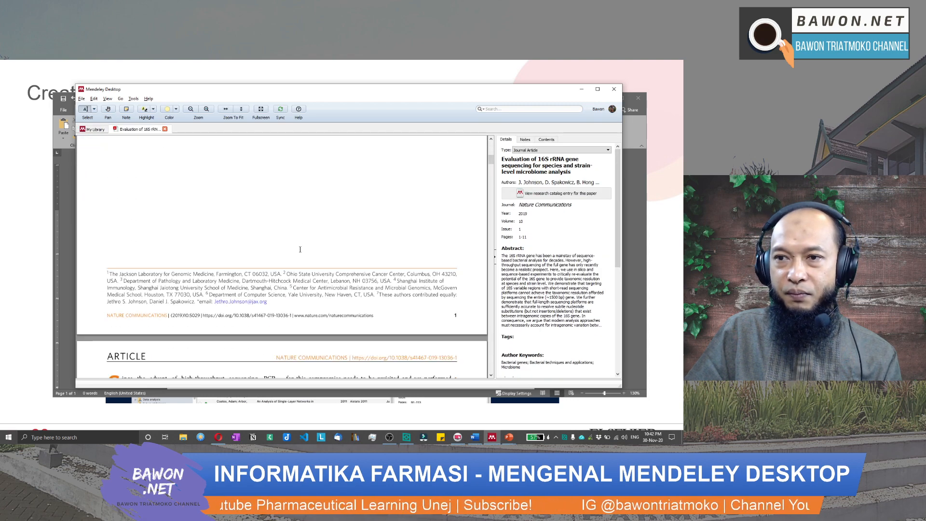
scroll(300, 249, "down", 6)
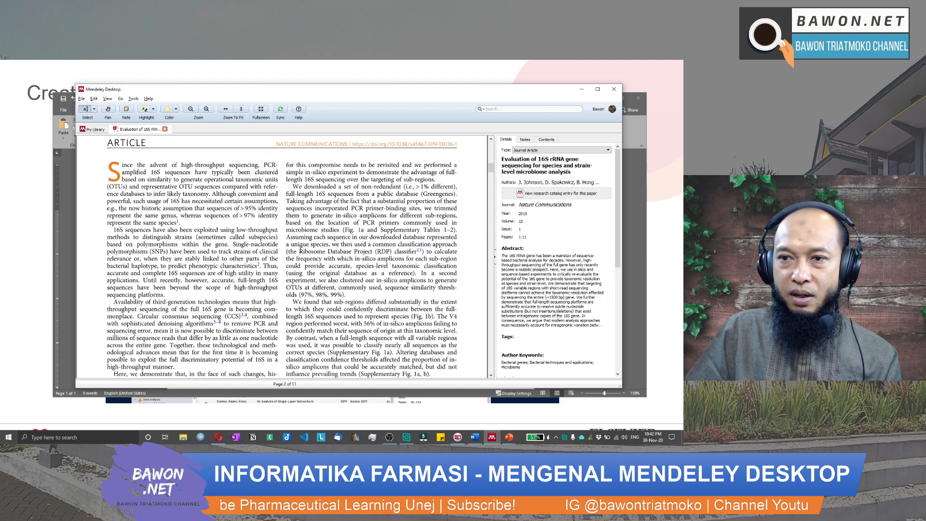
scroll(300, 250, "down", 1)
scroll(299, 250, "up", 1)
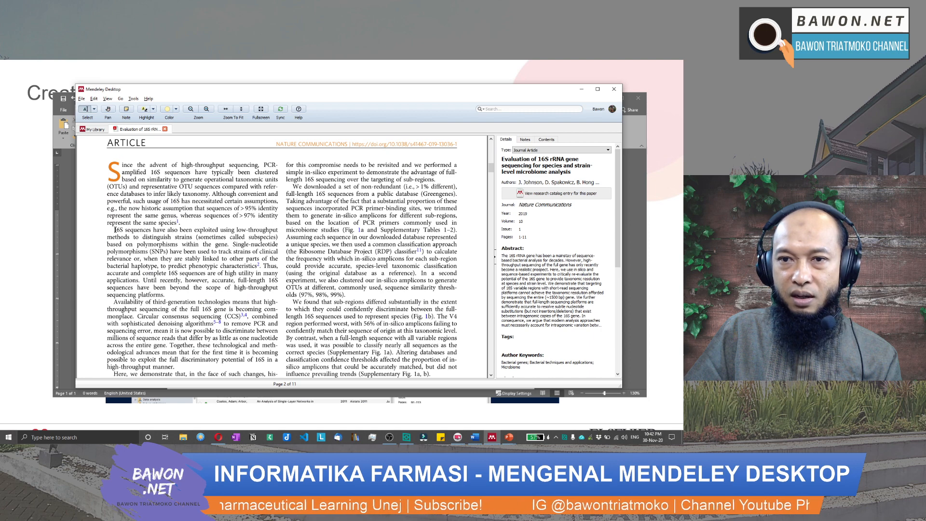
scroll(115, 230, "down", 7)
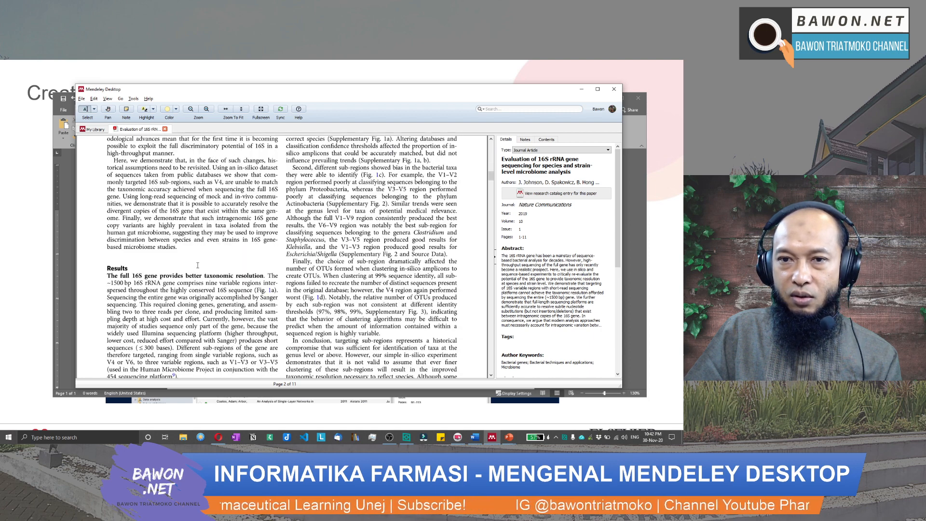
scroll(197, 265, "down", 2)
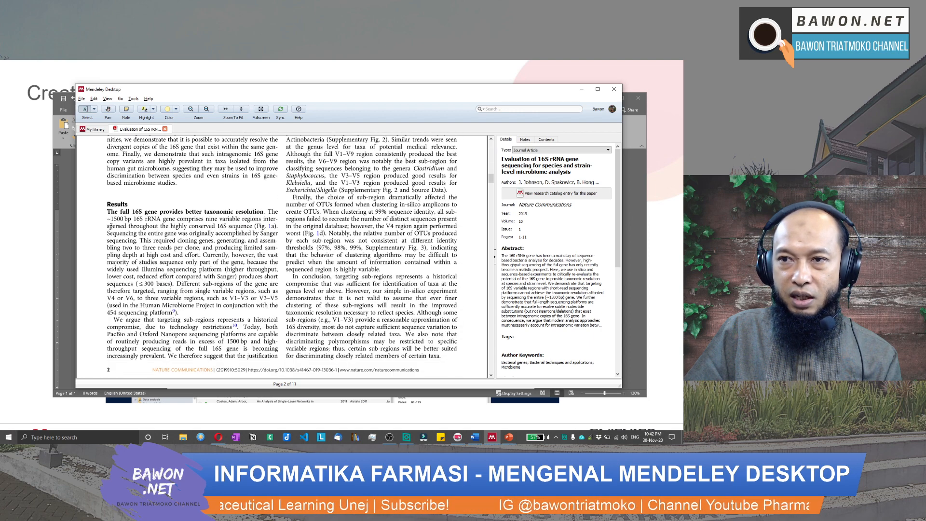
Highlight the Results passage from "The ~1500 bp 16S rRNA gene" to "highly conserved 16S sequence" in yellow
left_click_drag(269, 211, 251, 226)
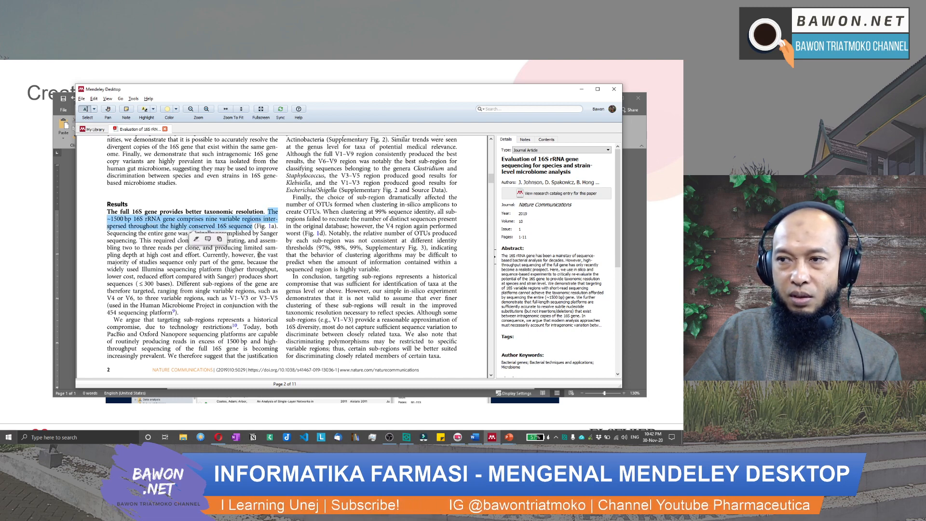
left_click(248, 259)
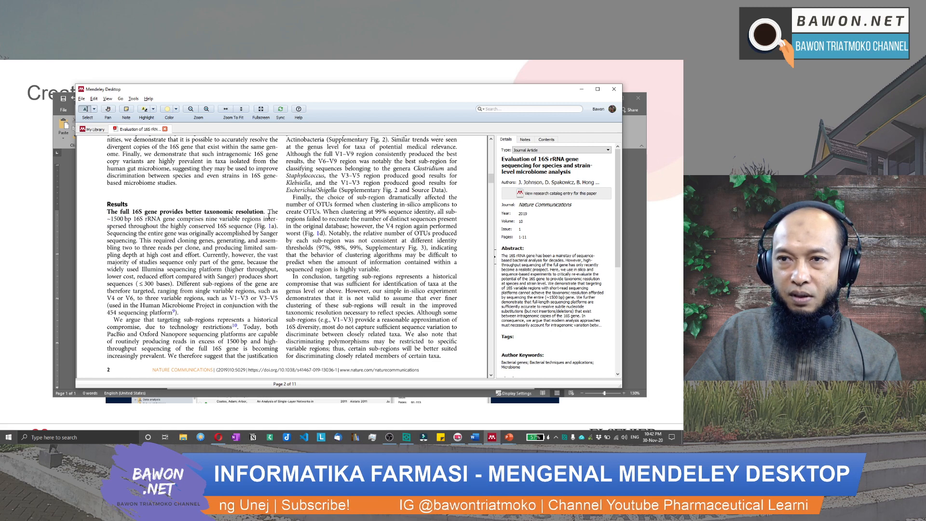
left_click_drag(268, 211, 254, 226)
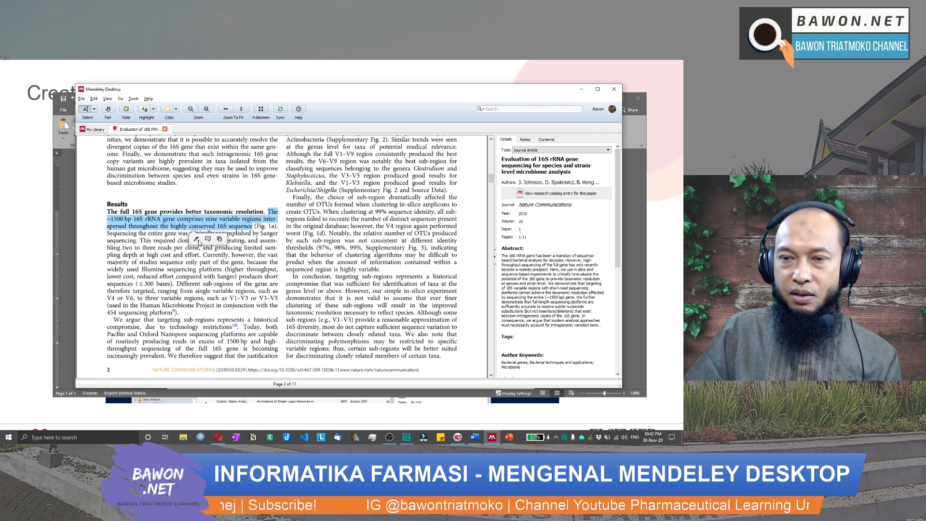
left_click(196, 239)
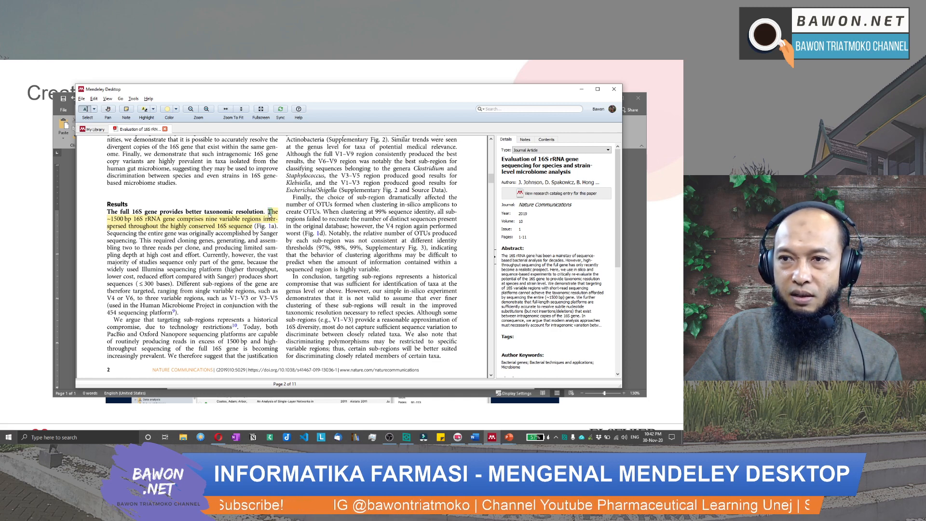
Copy the text of the highlighted passage under Results
left_click_drag(269, 217, 253, 228)
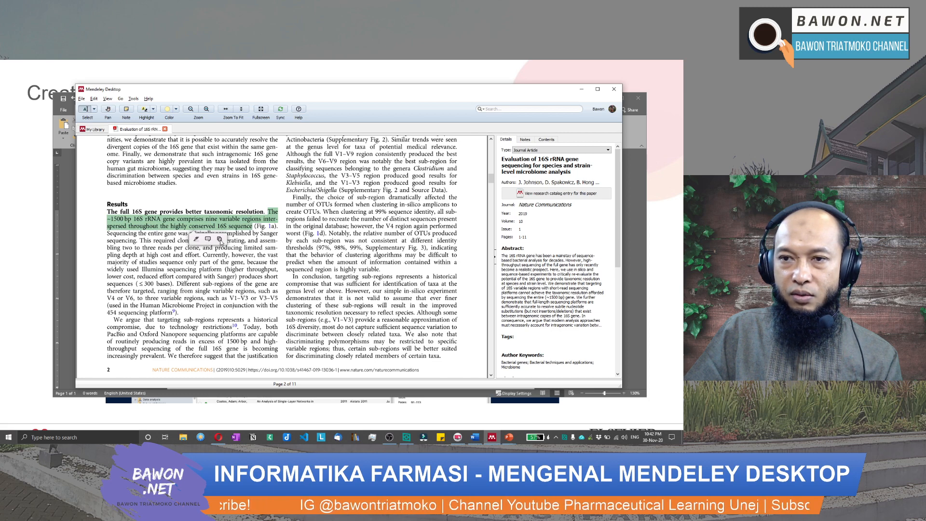
left_click(220, 240)
left_click(219, 241)
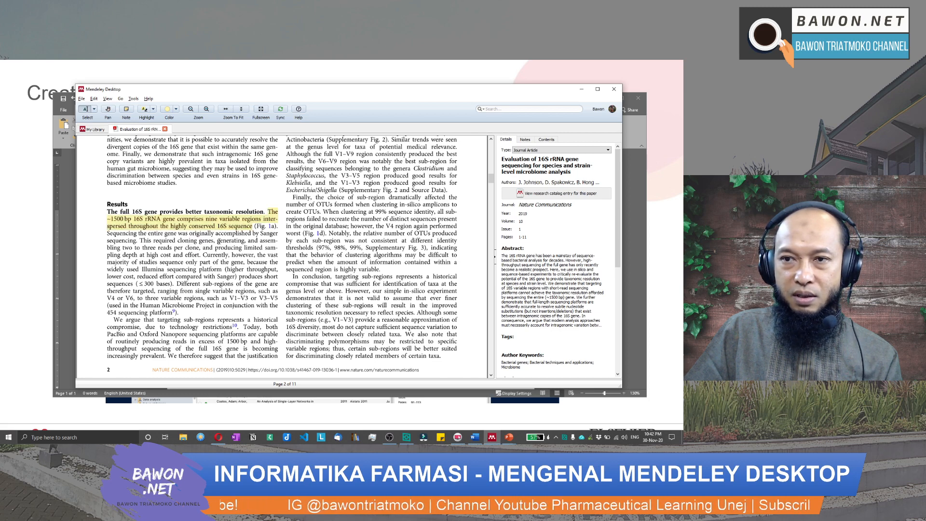
Open an empty note on the highlighted Results passage and discard it
right_click(235, 225)
left_click(258, 235)
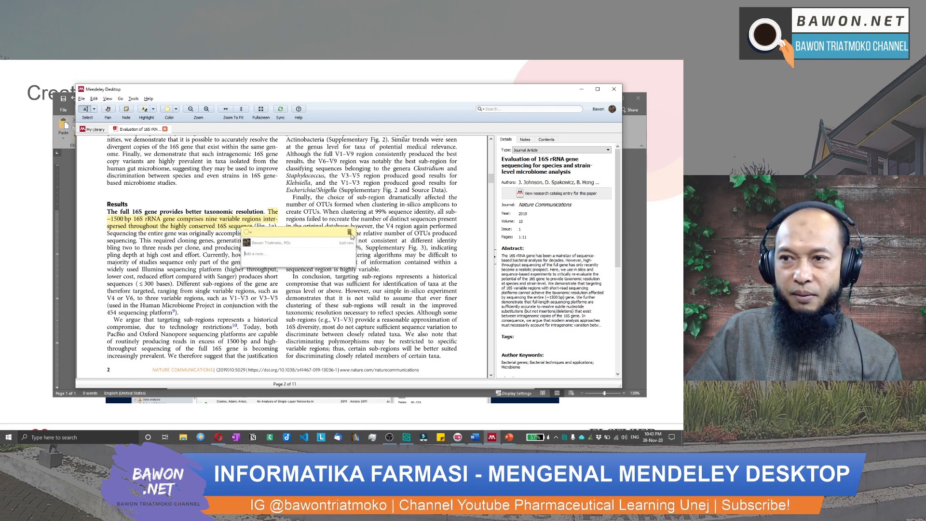
left_click(350, 233)
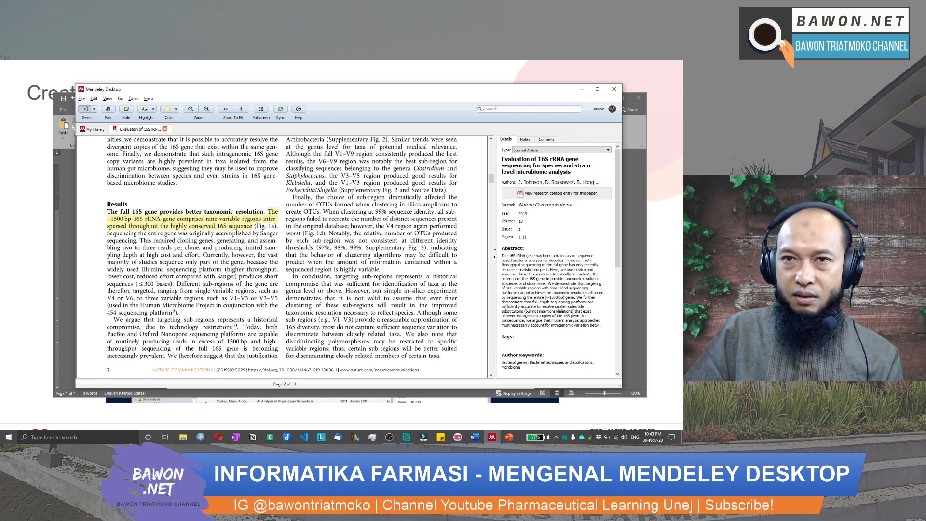
Return to My Library and select the article on fragment-based target screening
left_click(100, 130)
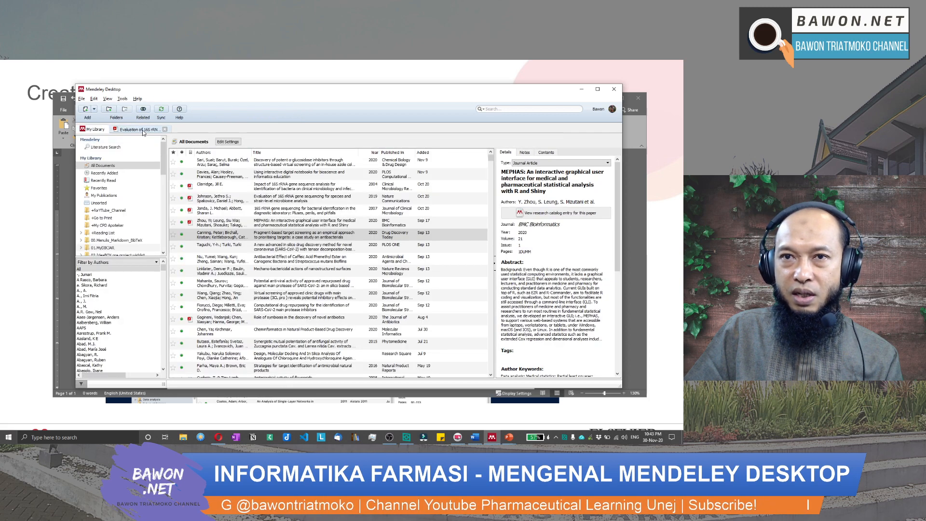
left_click(285, 231)
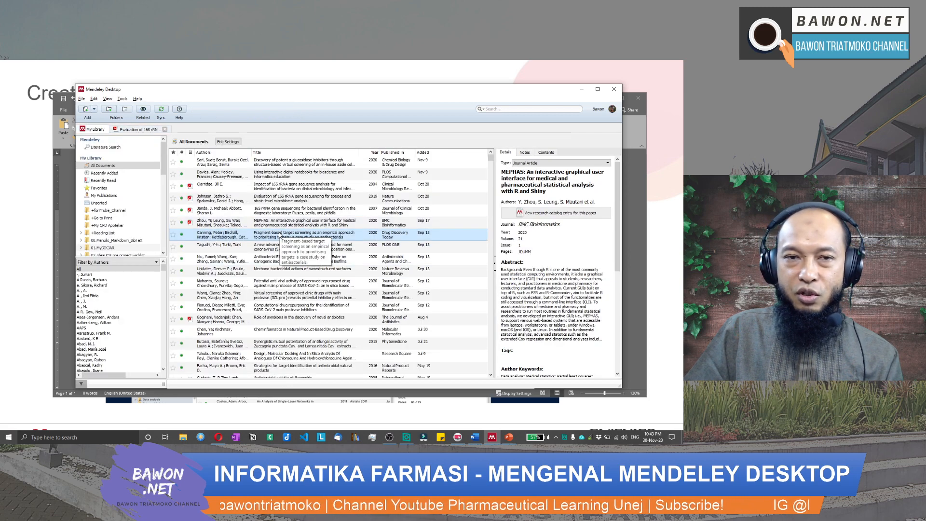
Switch to the blank Word document and generate sample text with =rand(2,4)
key("alt+Tab")
left_click(284, 225)
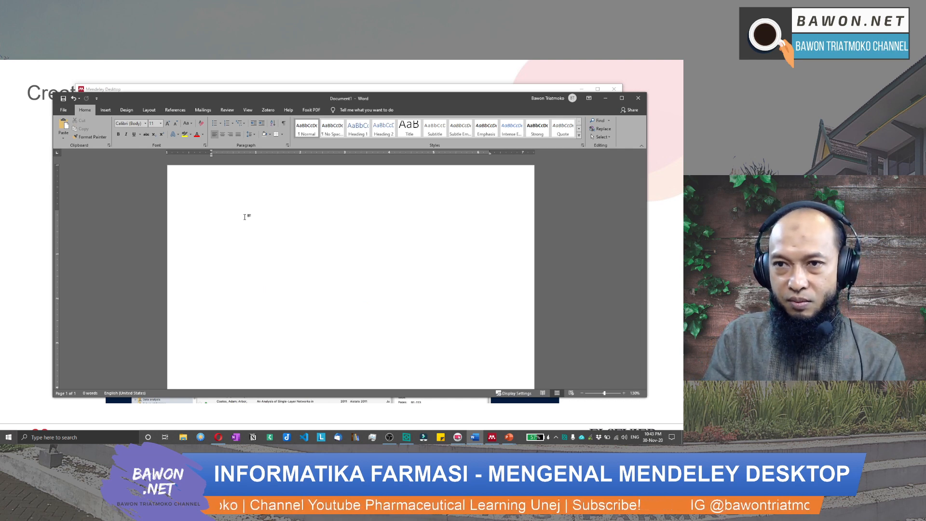
type("rand(")
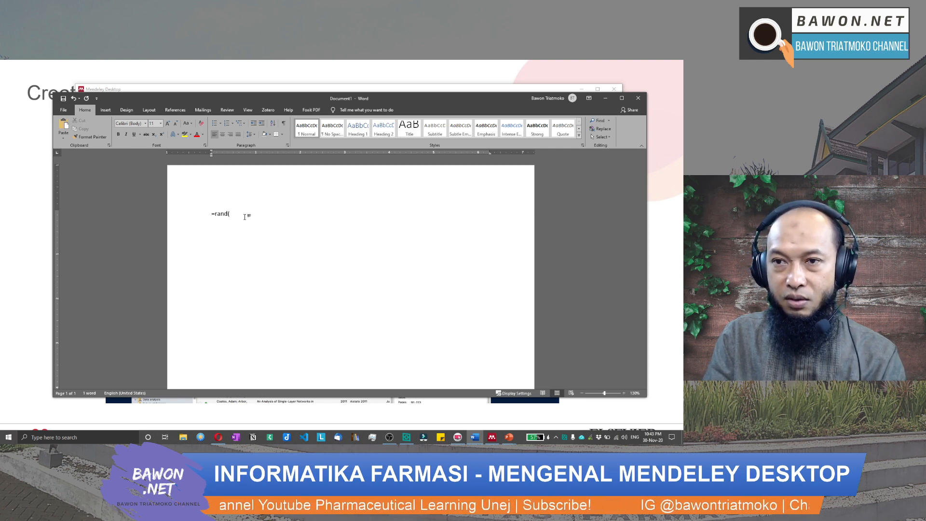
type("2")
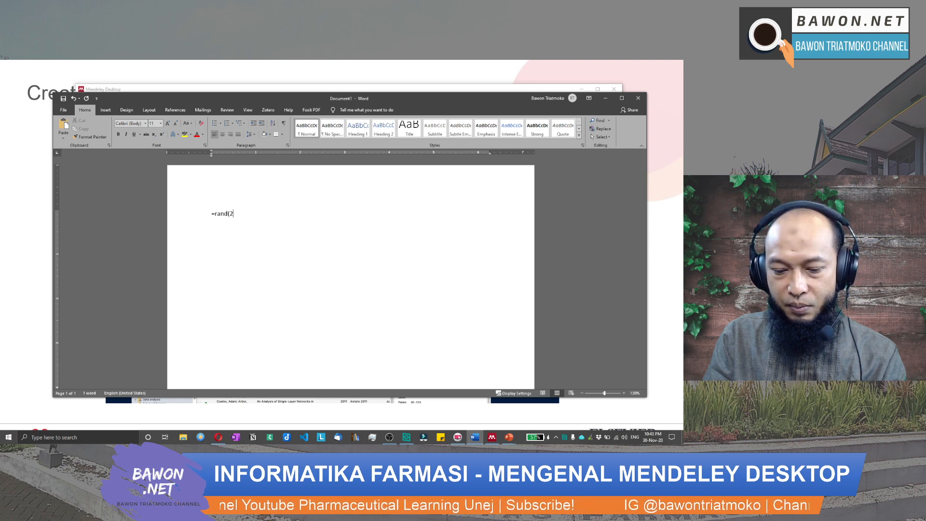
type(",4)")
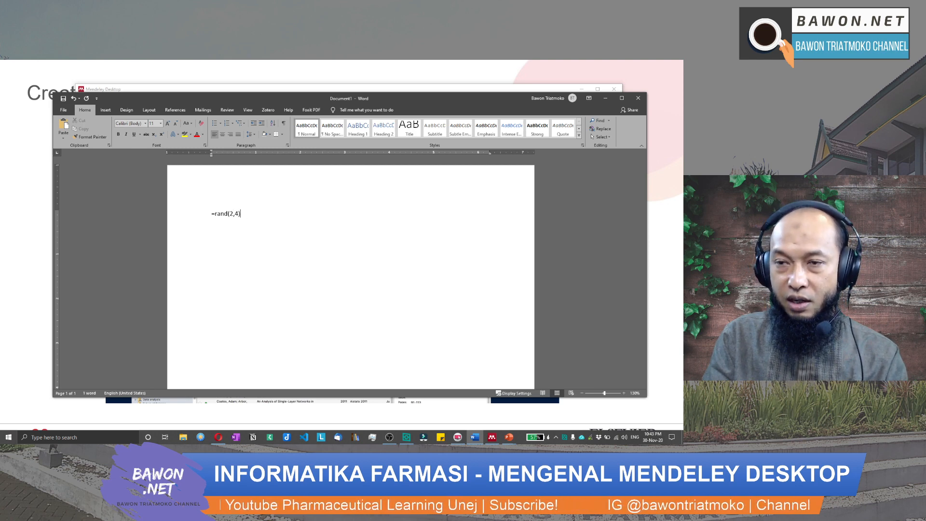
key("Return")
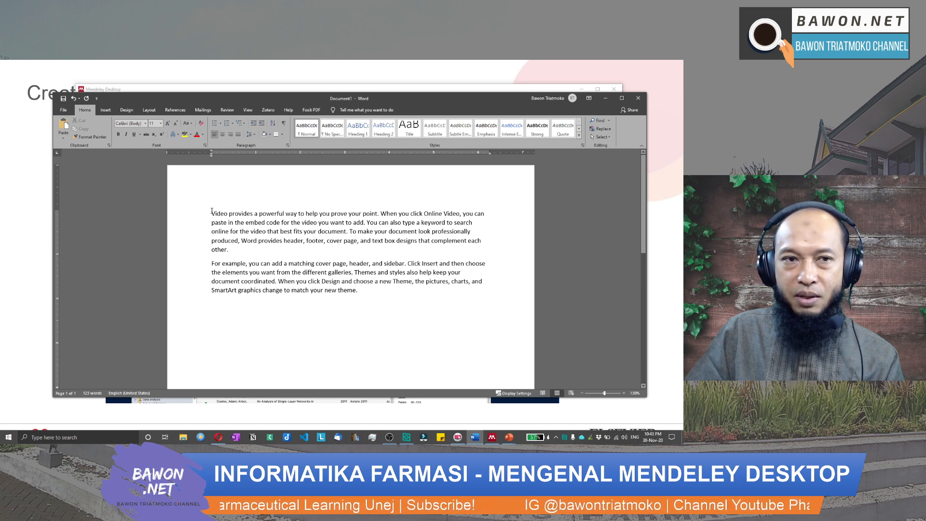
Place the insertion point after "prove your point" in the first sentence and add a space before the period
left_click_drag(213, 212, 378, 219)
left_click(379, 214)
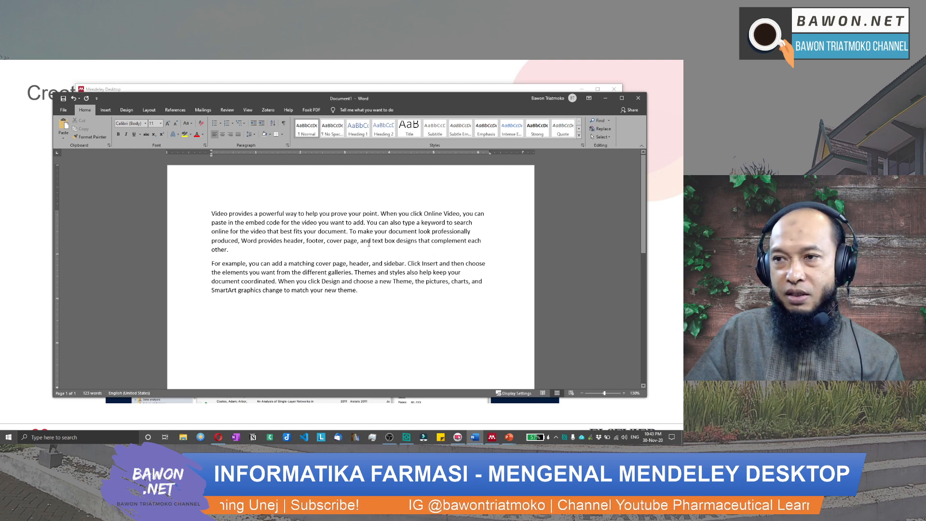
left_click(380, 215)
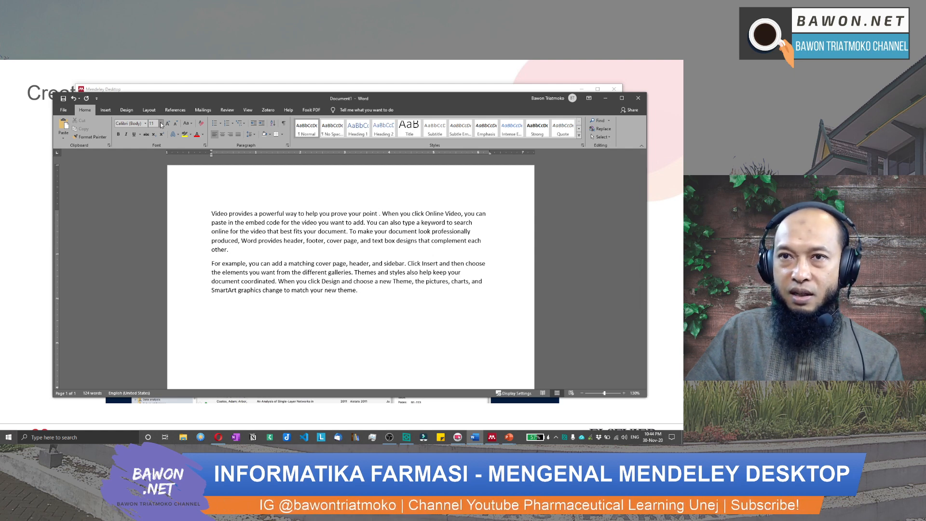
Set the Mendeley citation style to American Psychological Association 7th edition
left_click(173, 111)
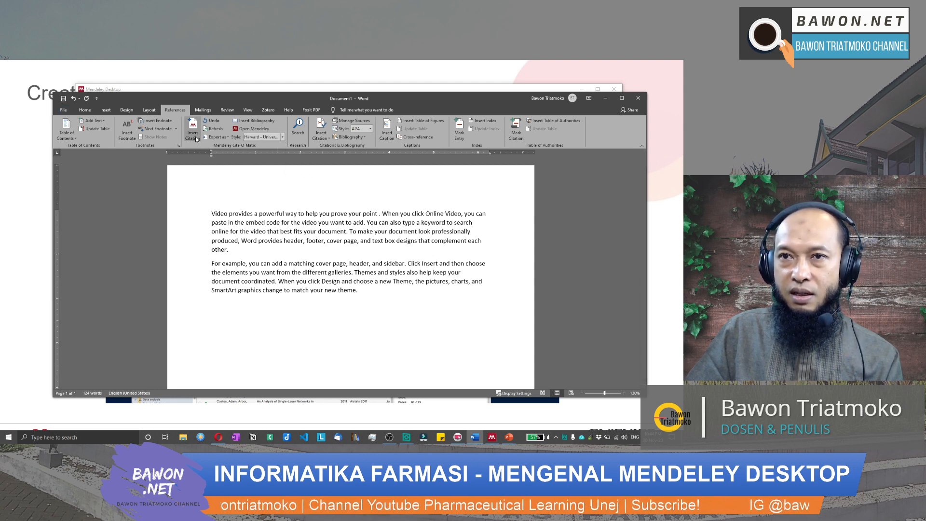
left_click(282, 138)
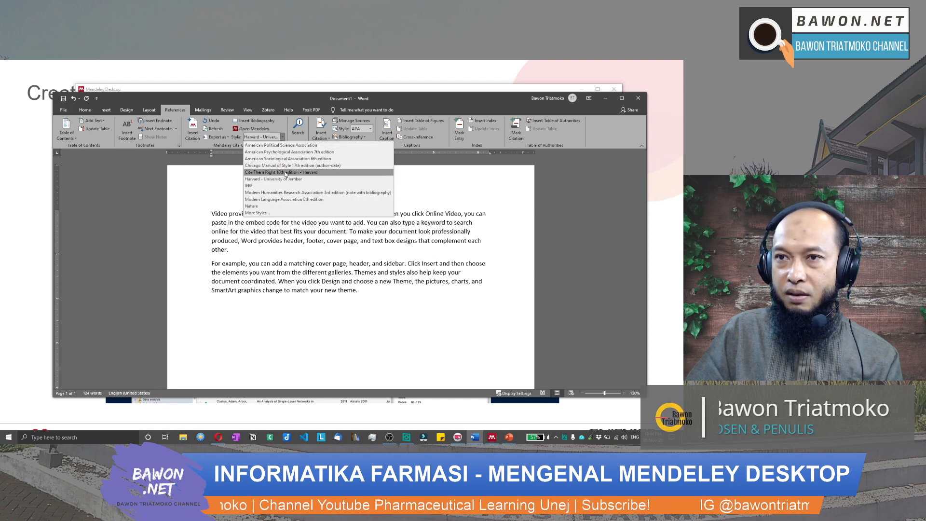
left_click(282, 152)
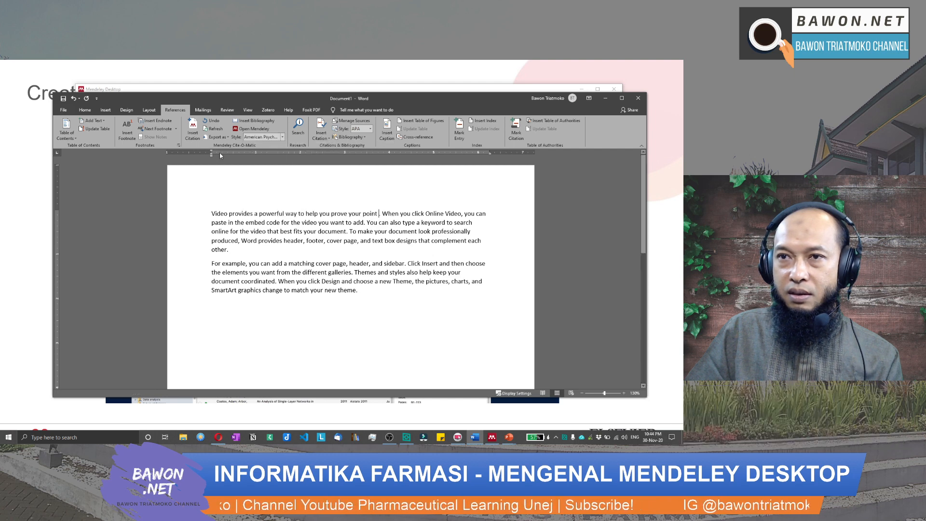
Insert a citation after "prove your point" for the Mendeley library article on evaluating 16S rRNA gene sequencing for species and strain-level microbiome analysis
left_click(193, 129)
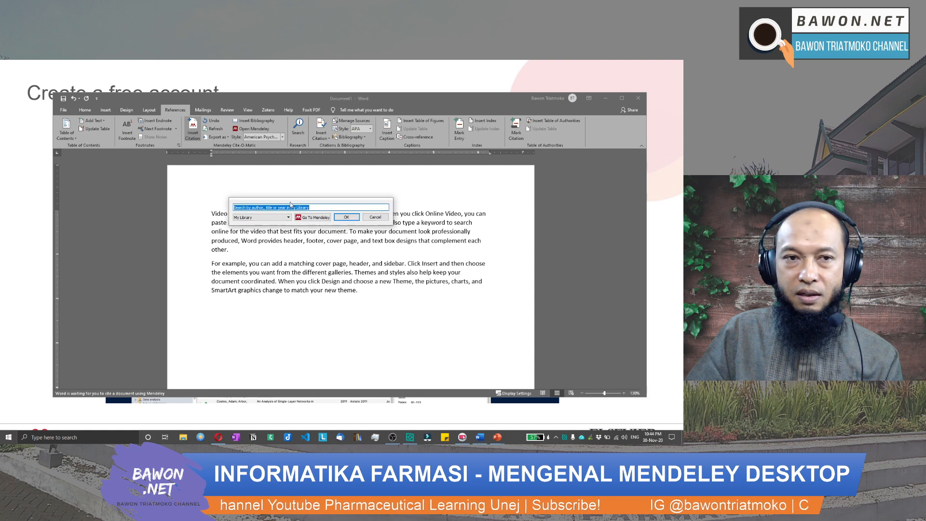
left_click_drag(291, 202, 292, 198)
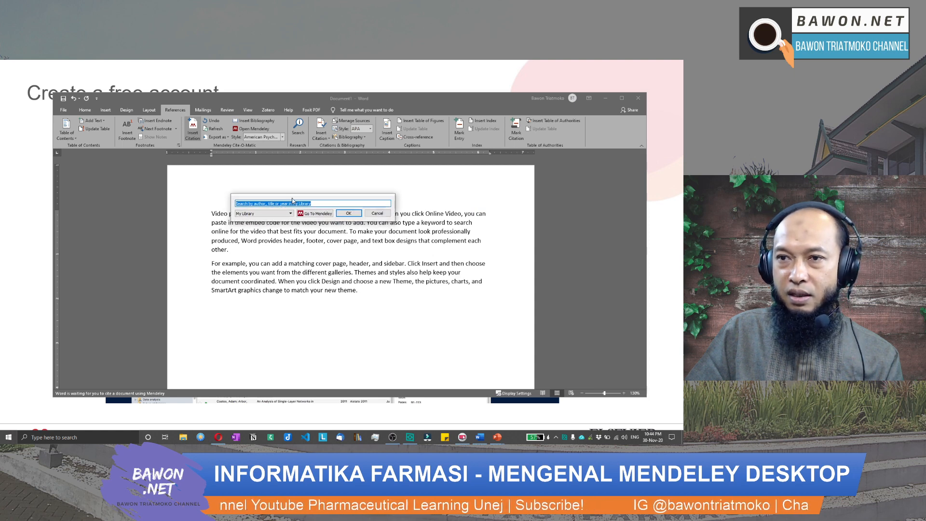
left_click(312, 214)
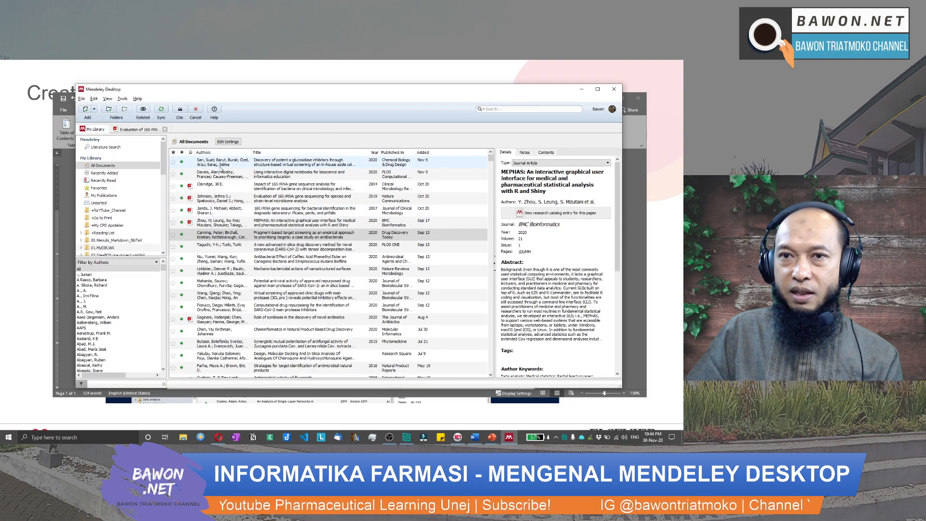
left_click(235, 200)
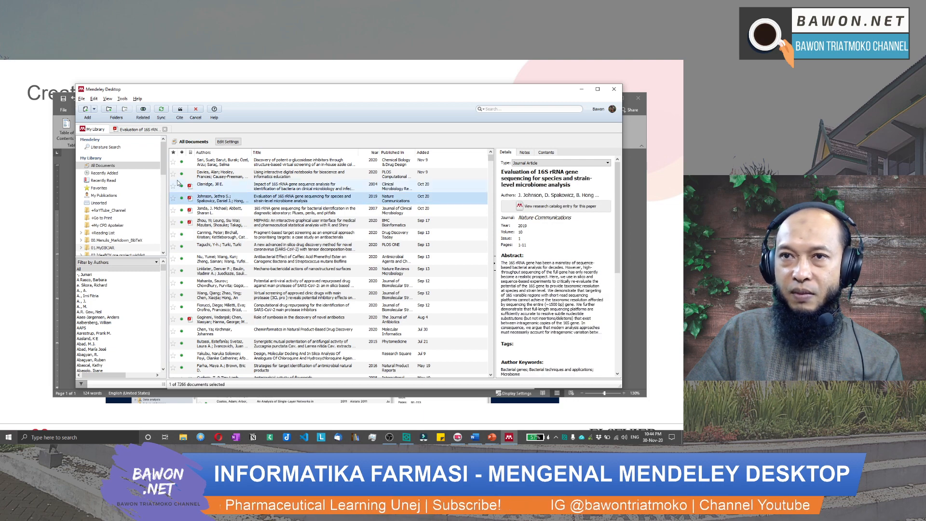
left_click(179, 109)
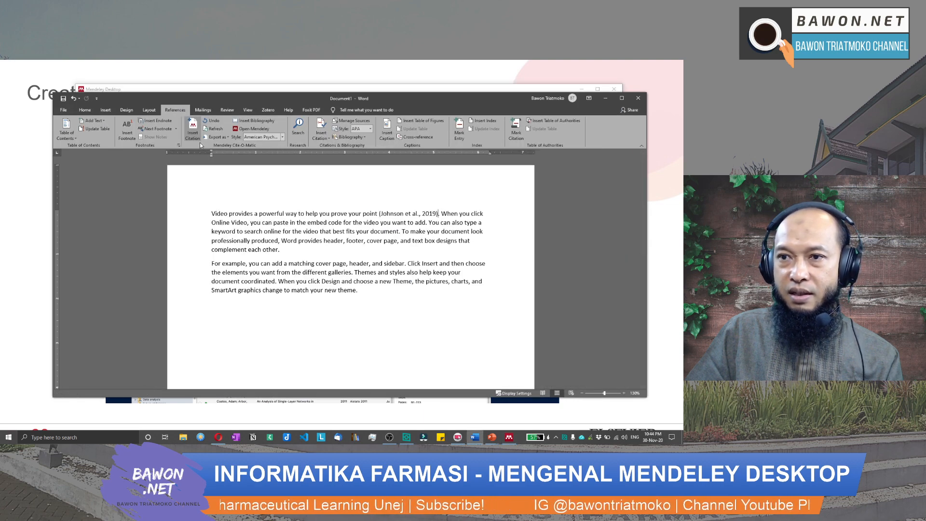
left_click_drag(379, 213, 438, 213)
After "best fits your document", cite the Mendeley articles on fragment-based target screening and in silico drug discovery for novel coronavirus together, with a space before the citation
left_click(436, 231)
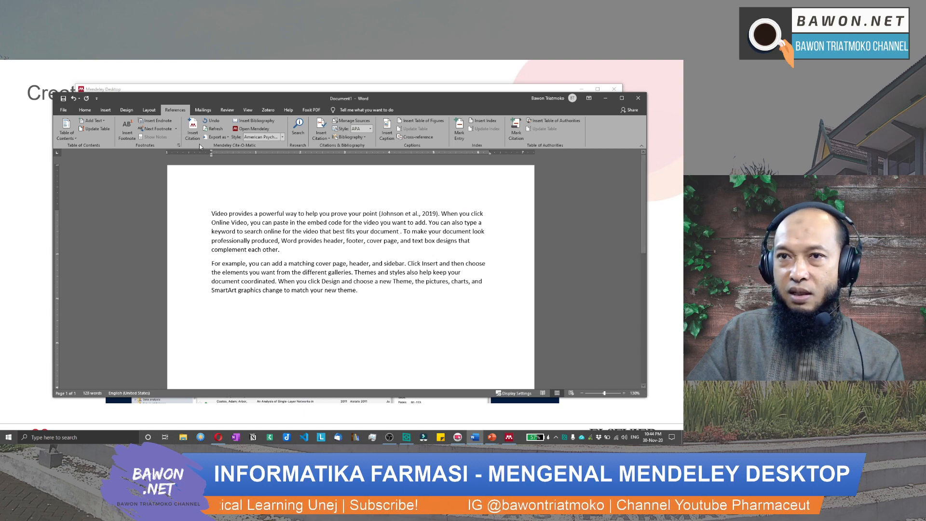
left_click(193, 129)
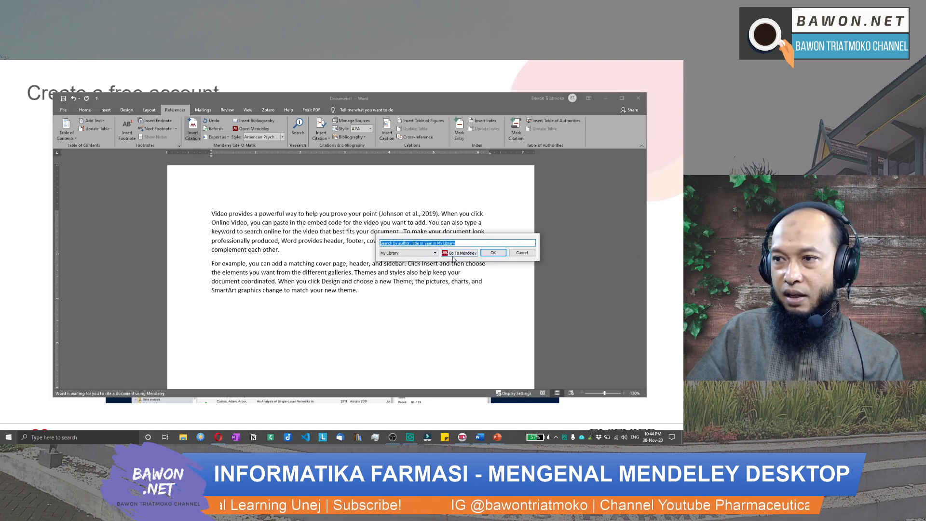
left_click(458, 253)
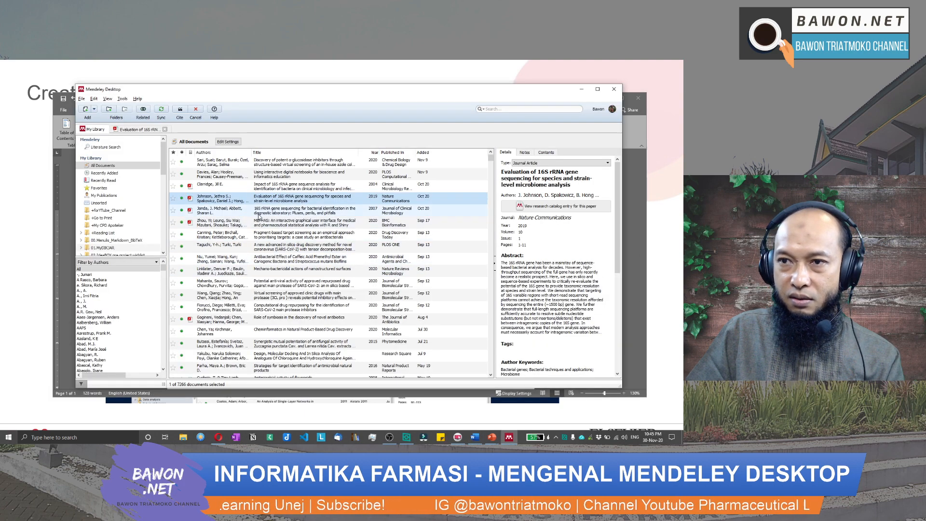
left_click(255, 235)
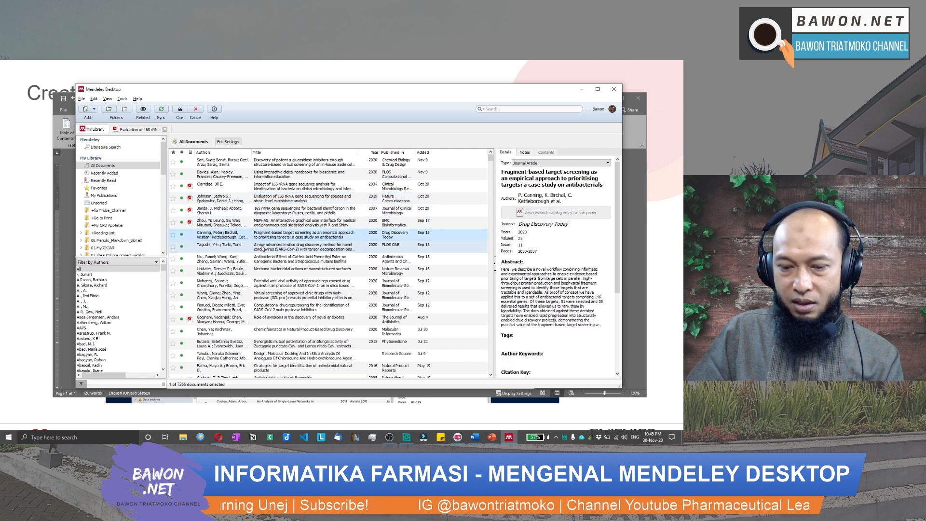
left_click(264, 249, "ctrl")
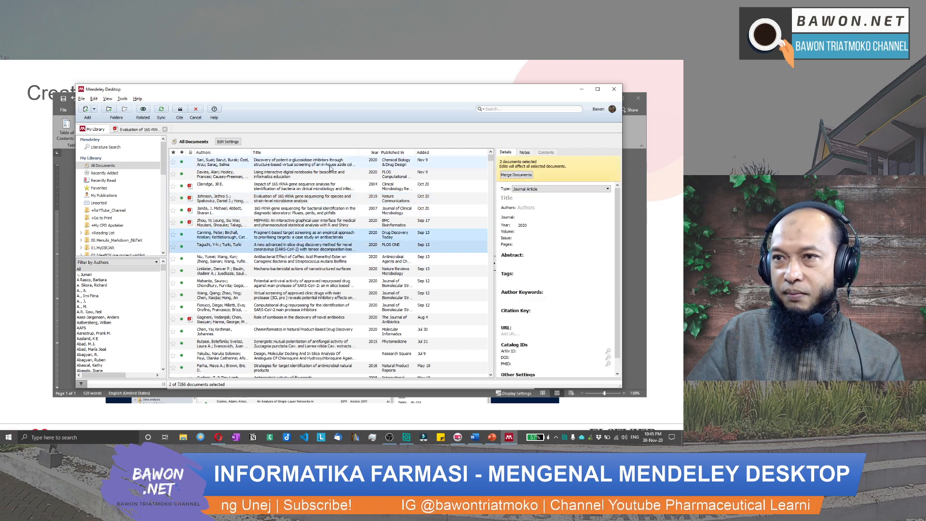
left_click(182, 113)
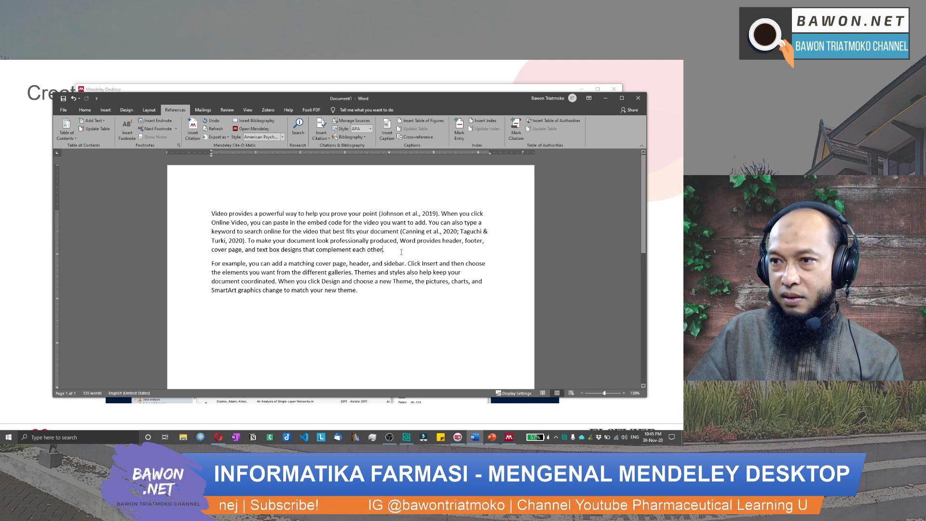
Cite the Mendeley article "Potential anti-viral activity of approved repurposed drug against main protease of SARS-CoV-2" after "complement each other"
left_click(193, 129)
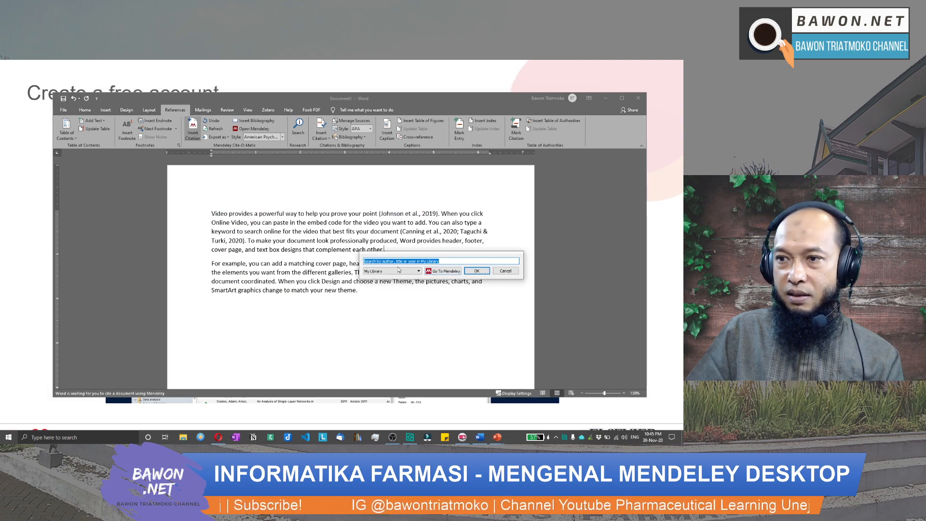
left_click(434, 271)
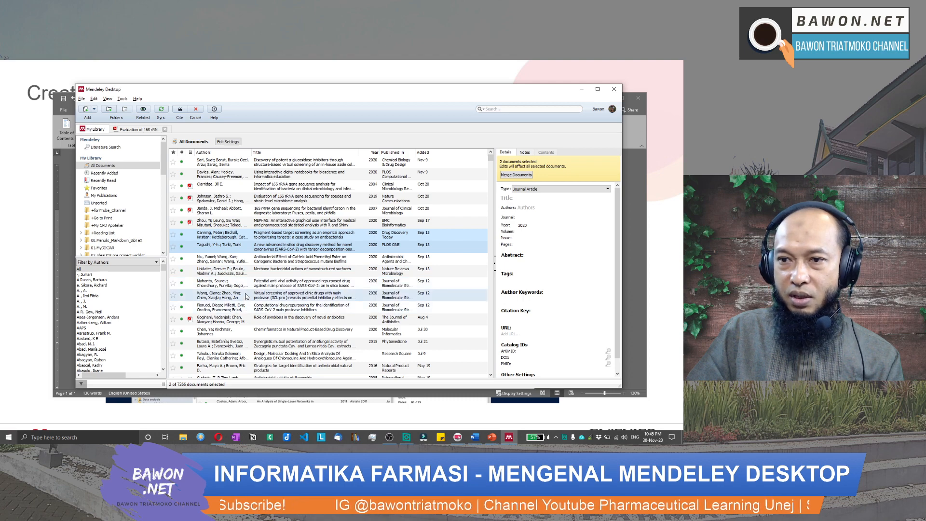
left_click(234, 284)
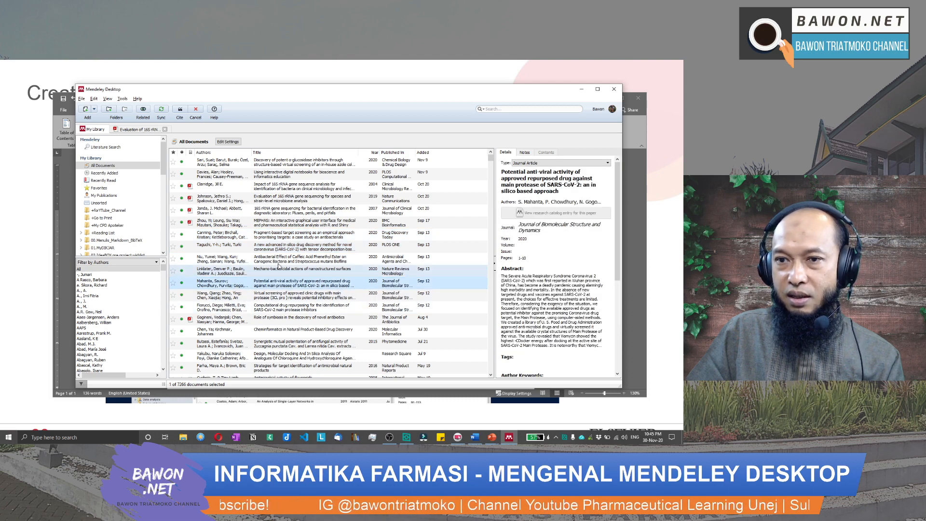
left_click(179, 111)
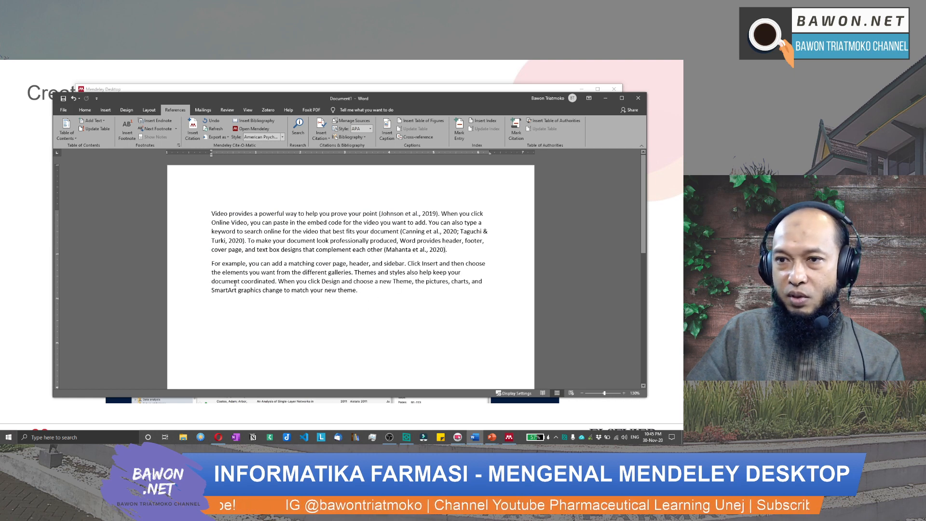
Add a space after "sidebar" in the second paragraph and cite "Cheminformatics in Natural Product-Based Drug Discovery" from Mendeley there
left_click(410, 263)
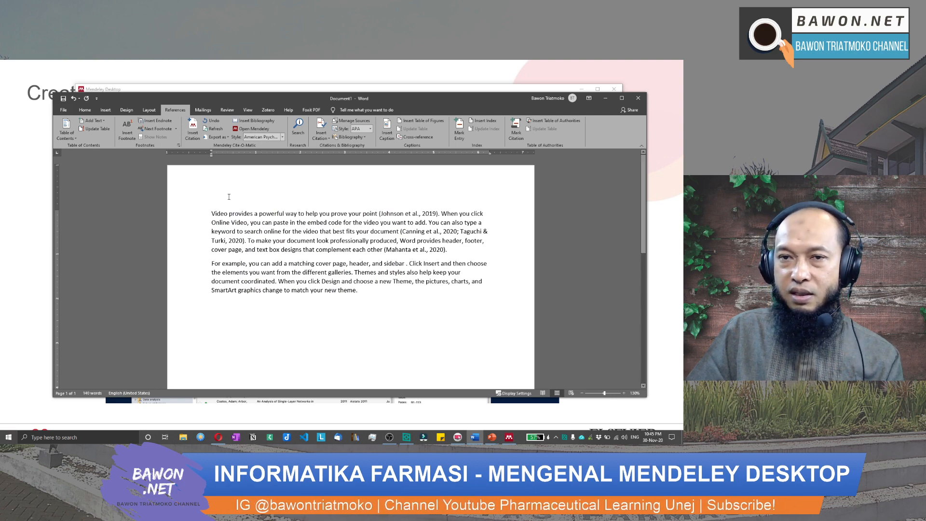
left_click(193, 128)
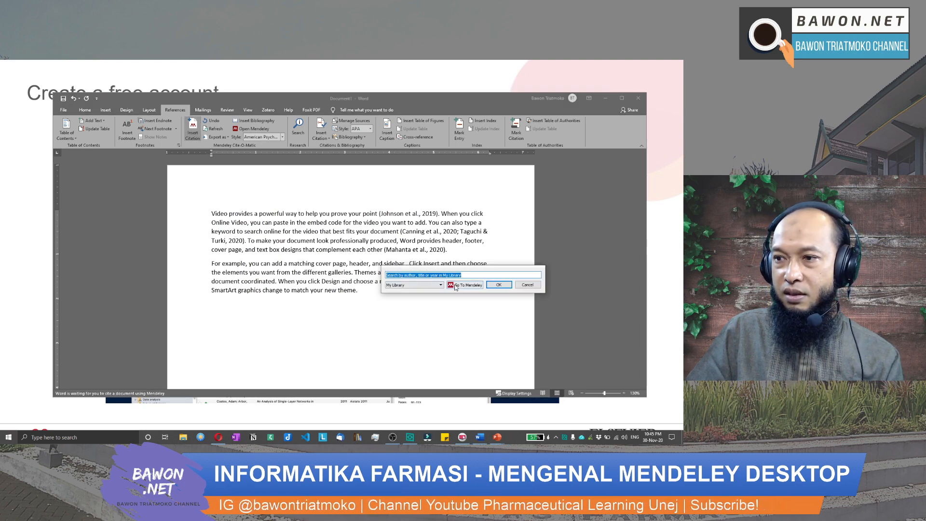
left_click(399, 274)
left_click(221, 332)
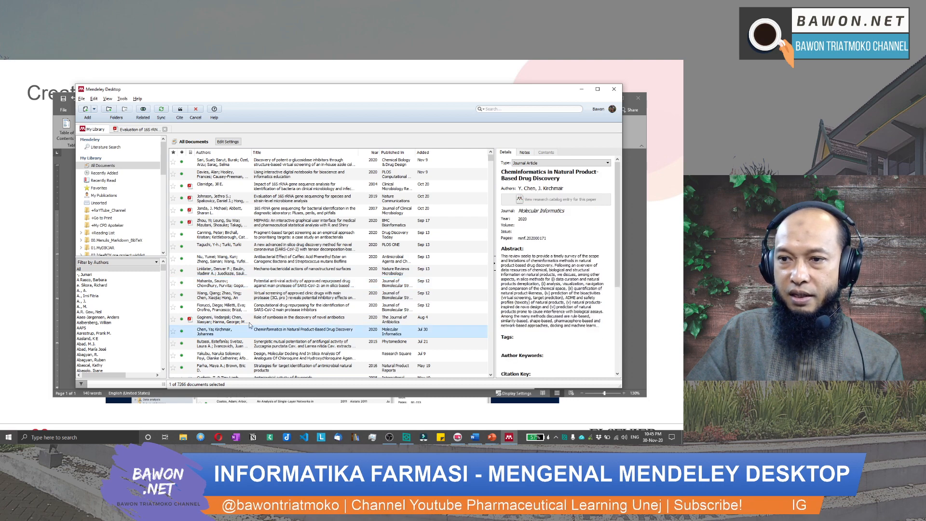
left_click(180, 110)
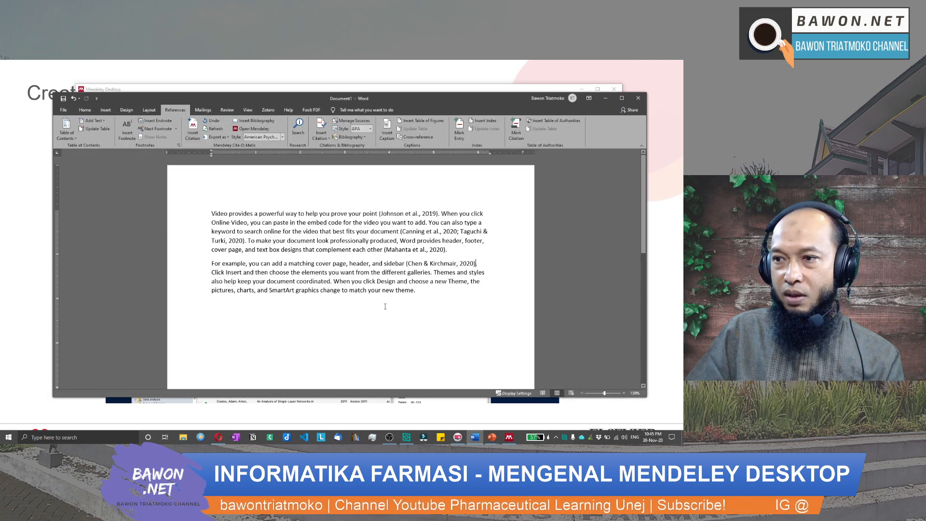
After "match your new theme", cite three Mendeley articles together: 16S rRNA sequence analysis impact, fragment-based target screening, and anti-viral activity of approved repurposed drug
left_click(414, 290)
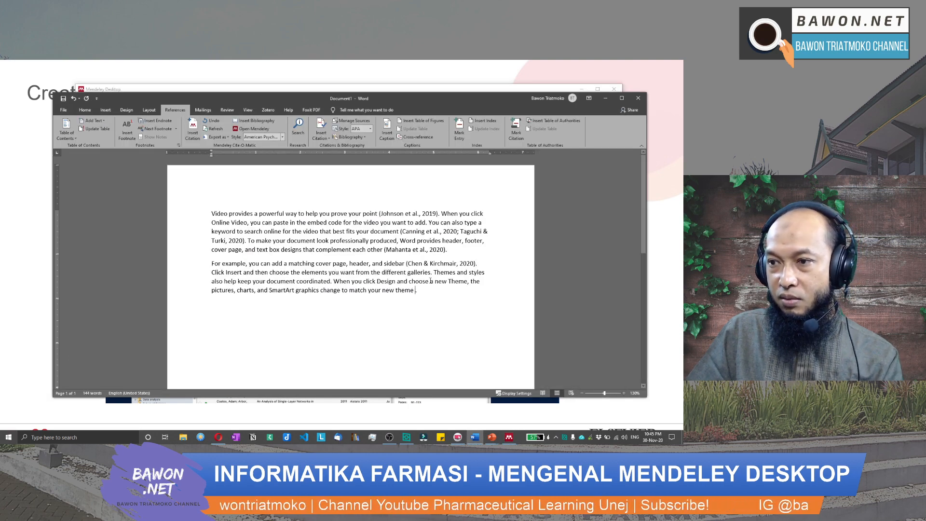
left_click(194, 134)
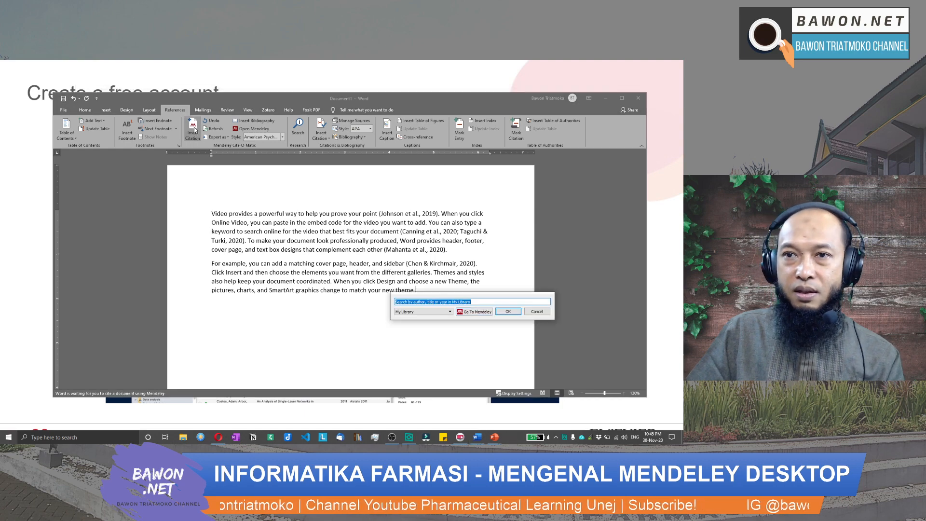
left_click(458, 309)
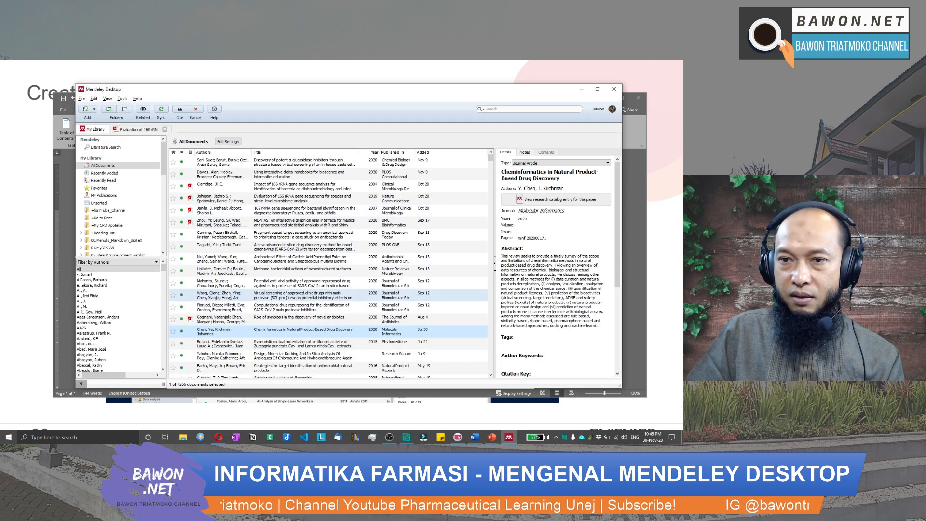
left_click(234, 188)
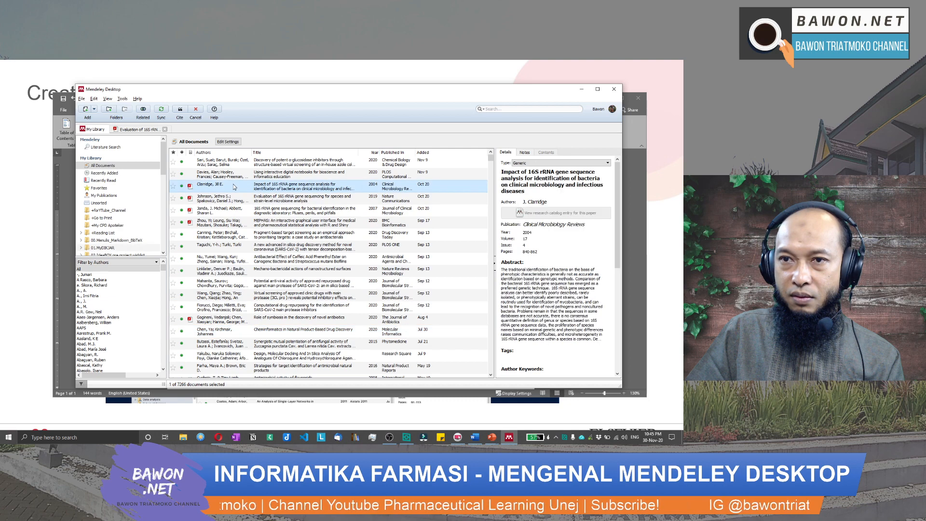
left_click(232, 235, "ctrl")
left_click(233, 283, "ctrl")
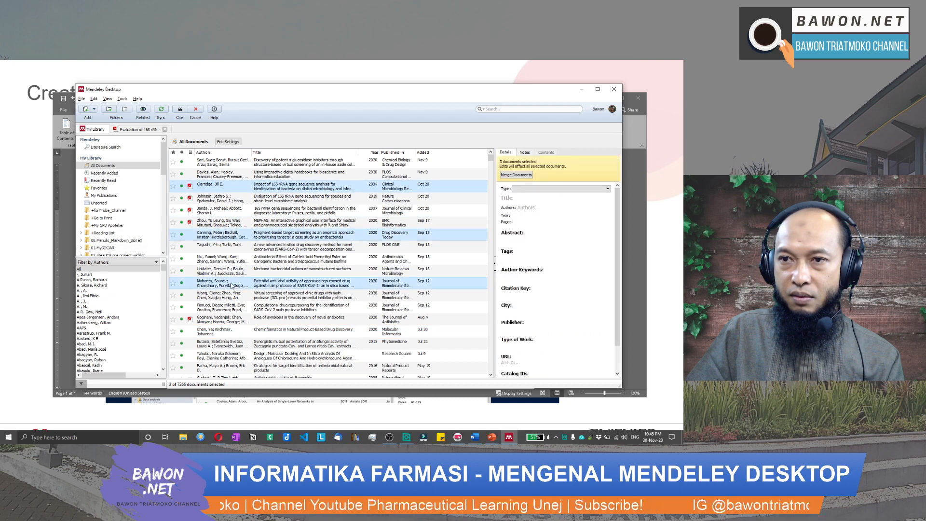
left_click(180, 110)
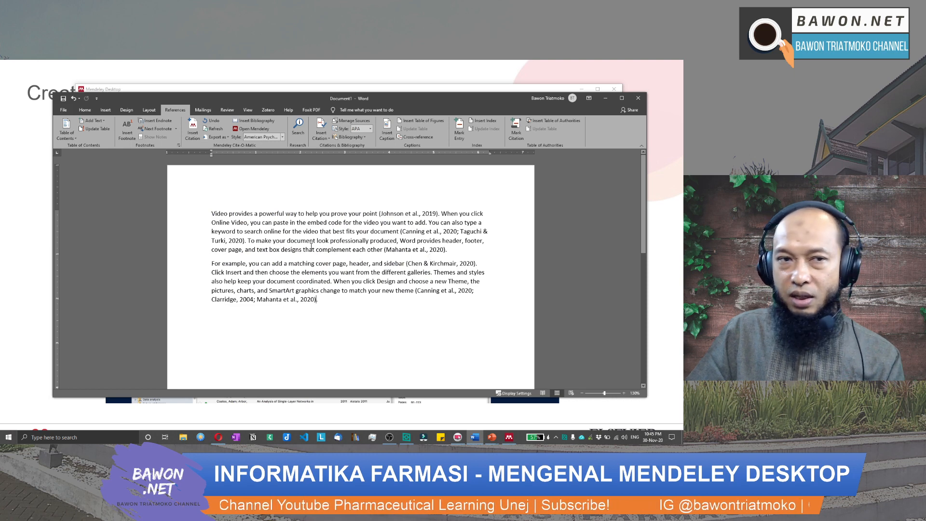
Examine the inserted in-text citations in both paragraphs one by one at an enlarged view
left_click(389, 212)
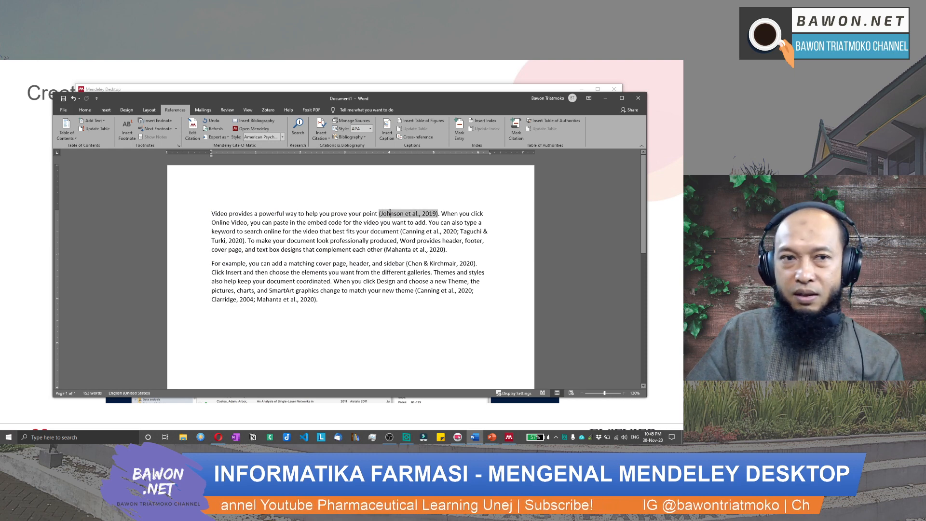
left_click(624, 394)
left_click(624, 394)
left_click(624, 394)
left_click(623, 394)
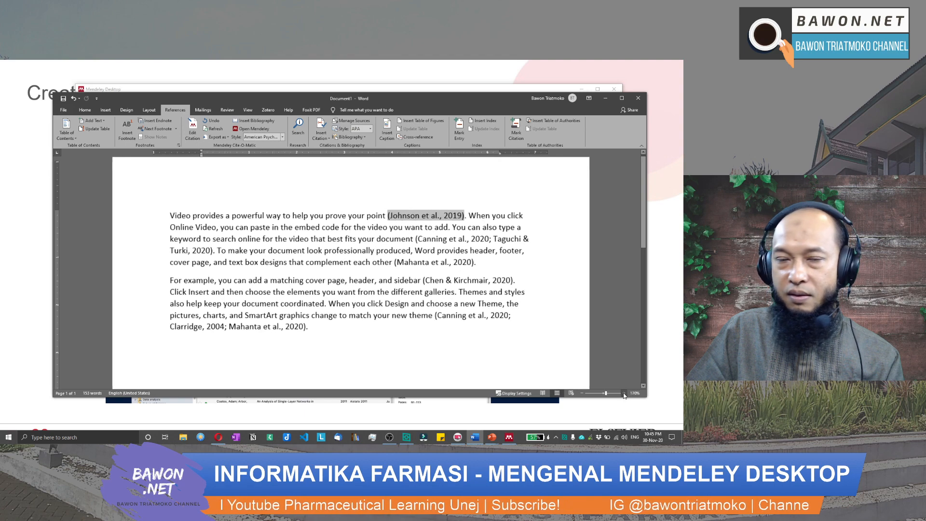
left_click(623, 393)
left_click(624, 393)
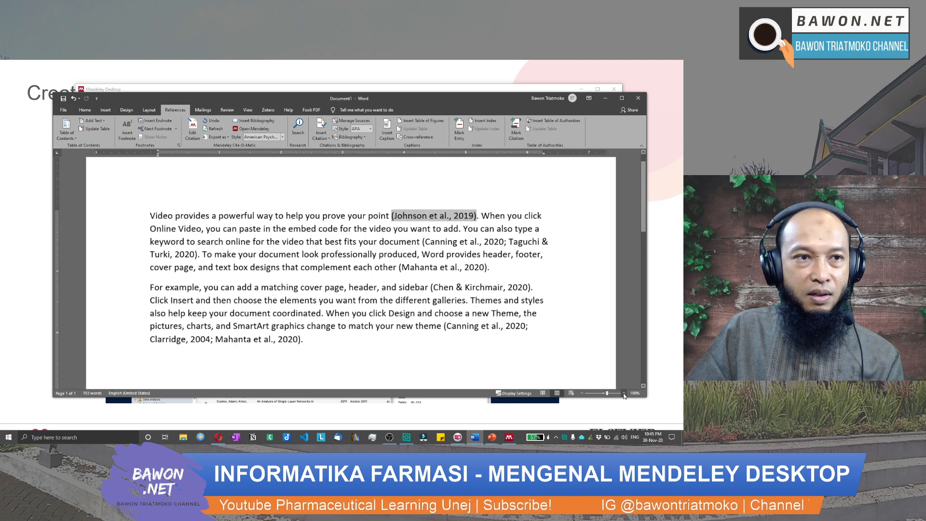
left_click(455, 244)
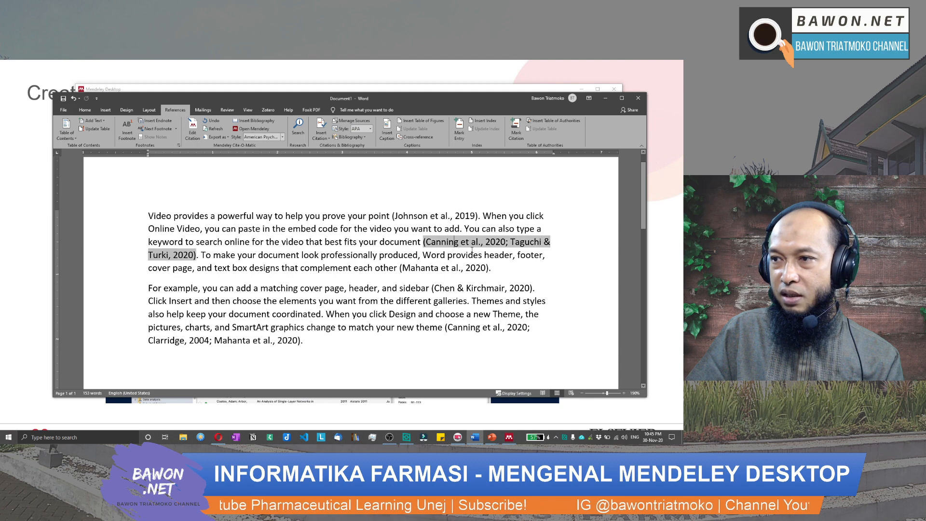
left_click(441, 270)
left_click(468, 289)
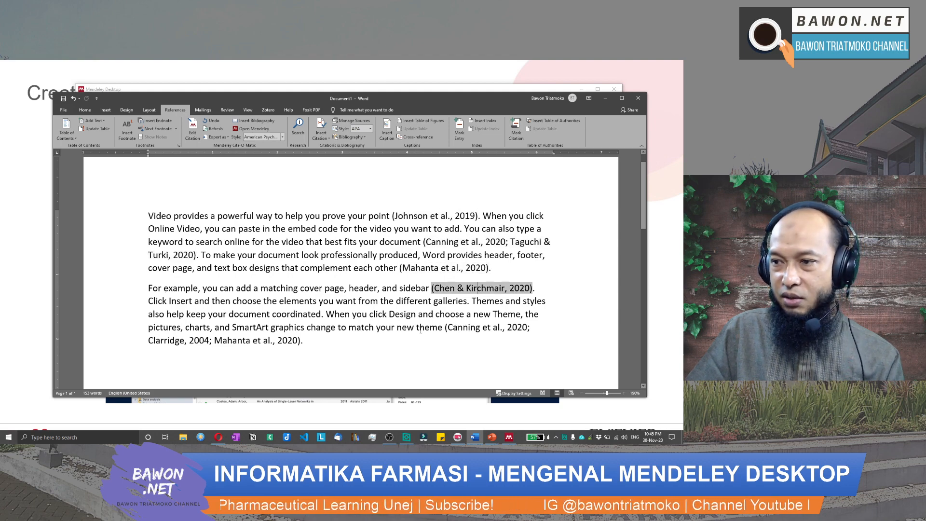
left_click(475, 330)
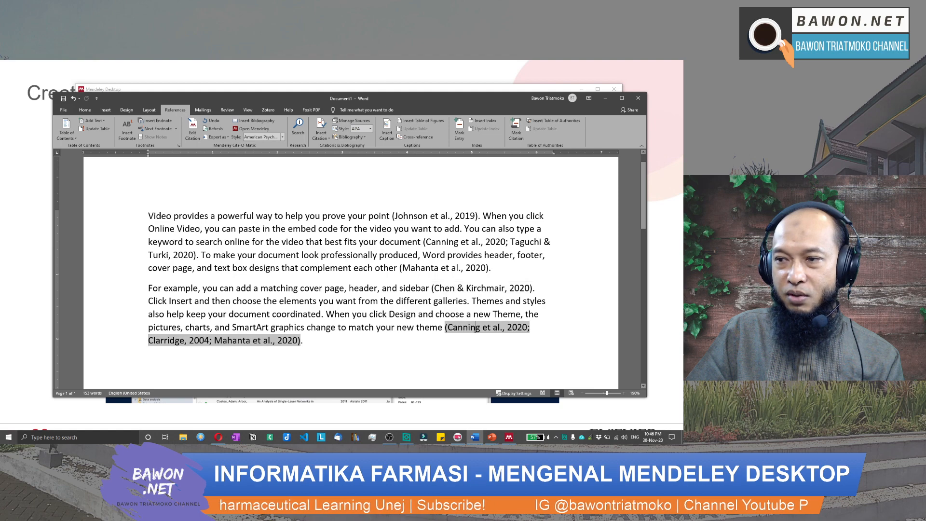
left_click(348, 342)
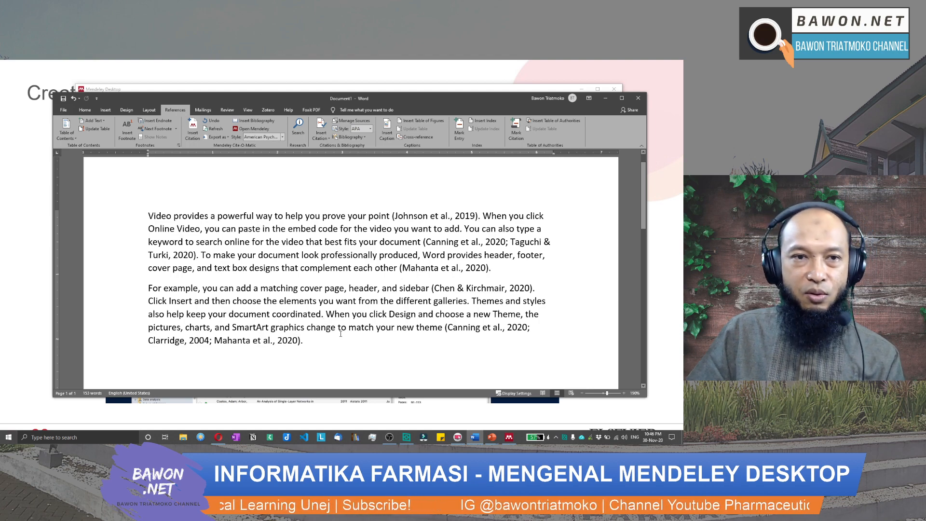
Add the heading "DAFTAR PUSTAKA" below the second paragraph, leaving a blank line above it and starting a new line under it
scroll(340, 333, "down", 2)
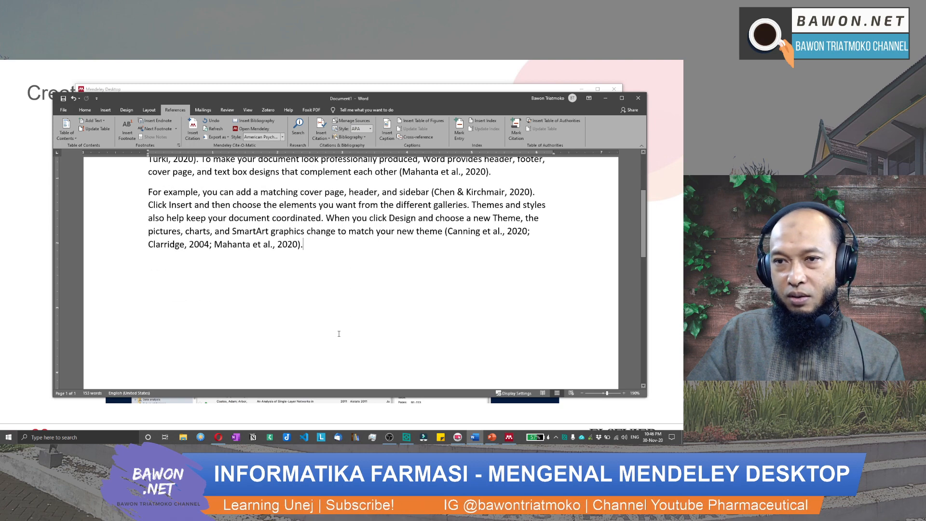
key("Return")
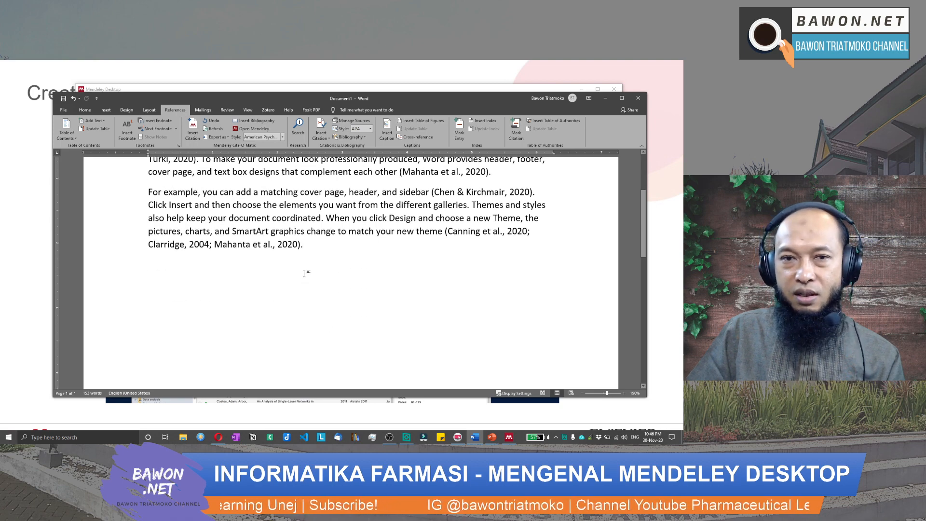
key("Return")
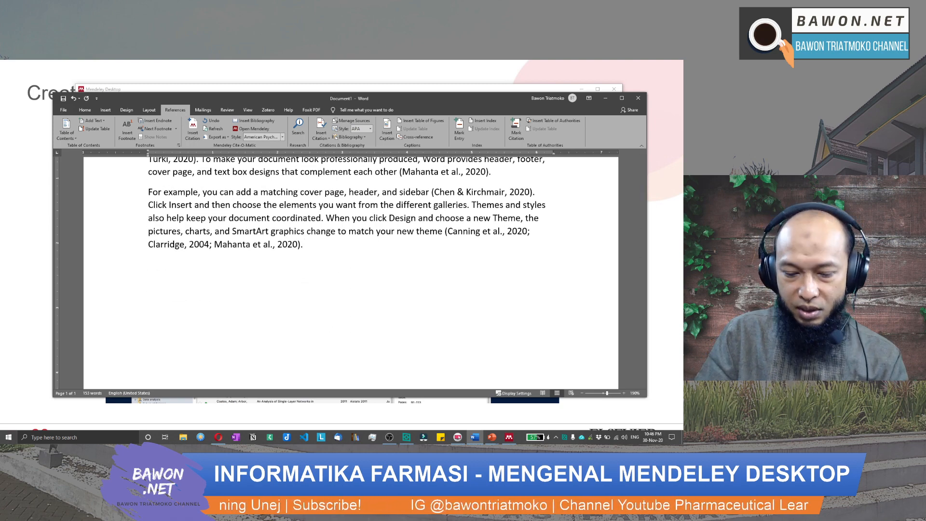
key("Caps_Lock")
type("DAFATAR")
key("BackSpace")
key("BackSpace")
key("BackSpace")
key("BackSpace")
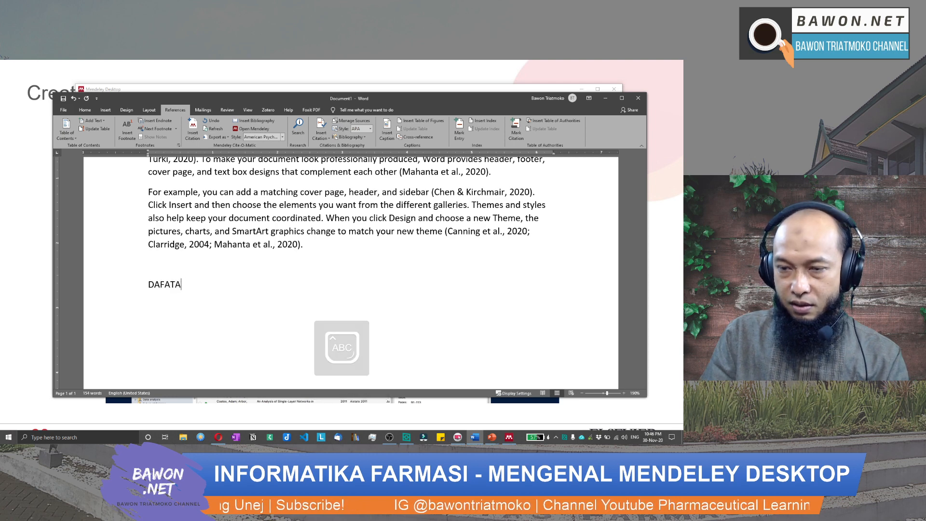
type("TAR P")
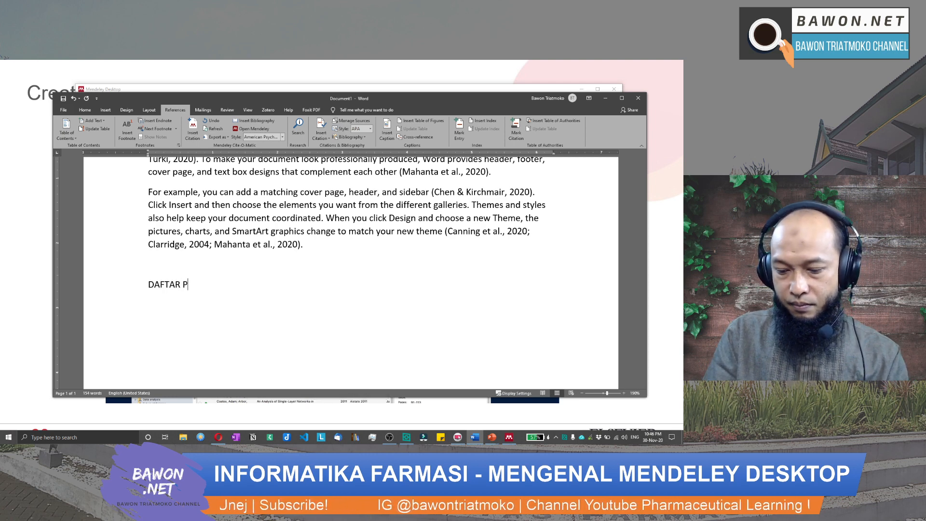
type("USTAKA")
key("Return")
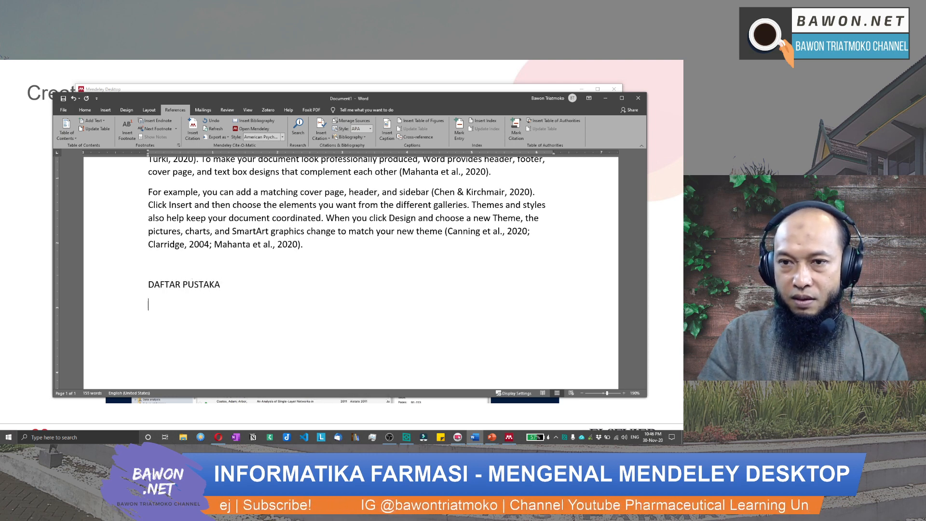
key("Caps_Lock")
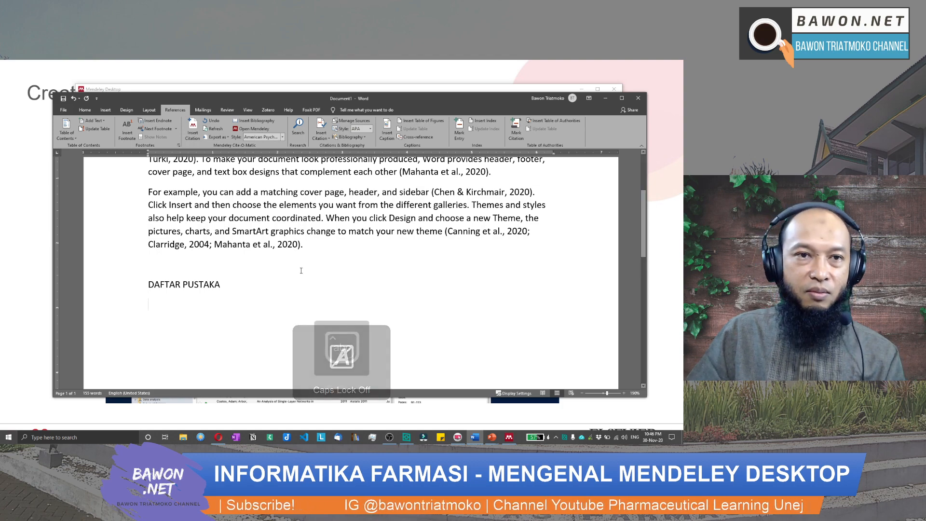
Insert the Mendeley bibliography on the empty line under the DAFTAR PUSTAKA heading
scroll(355, 284, "up", 2)
scroll(354, 283, "up", 1)
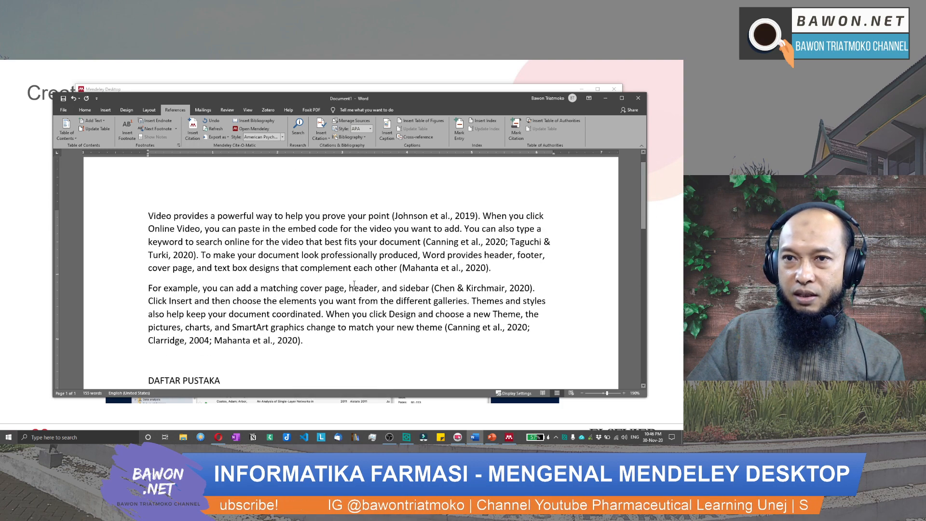
left_click(582, 393)
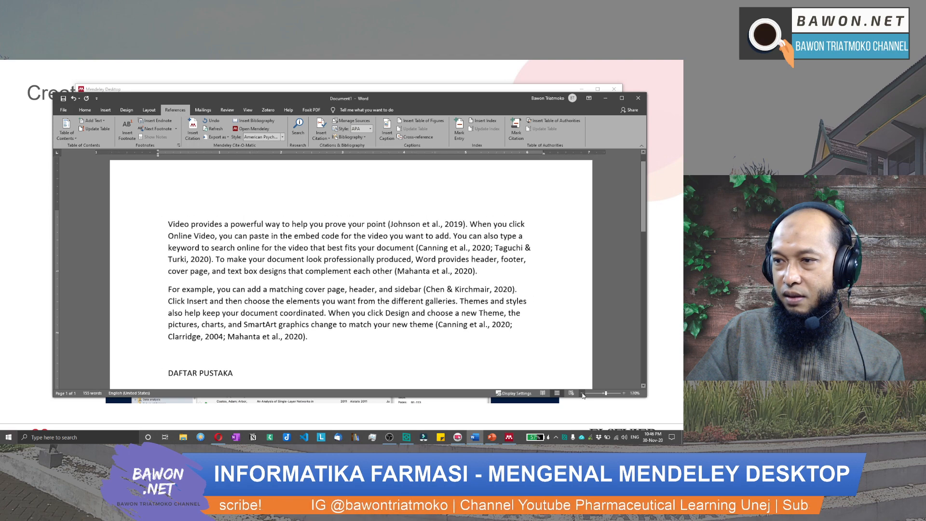
left_click(582, 393)
scroll(534, 326, "down", 2)
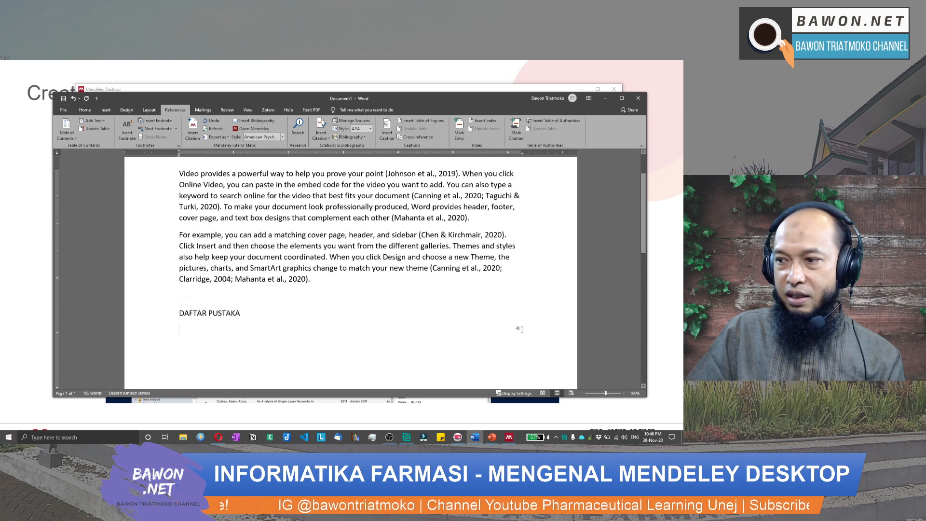
scroll(255, 328, "down", 1, "ctrl")
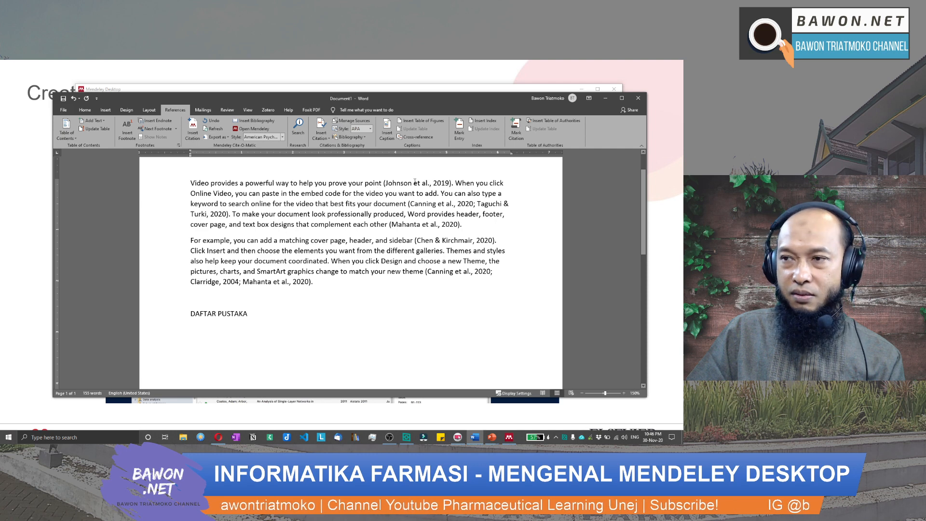
left_click(411, 184)
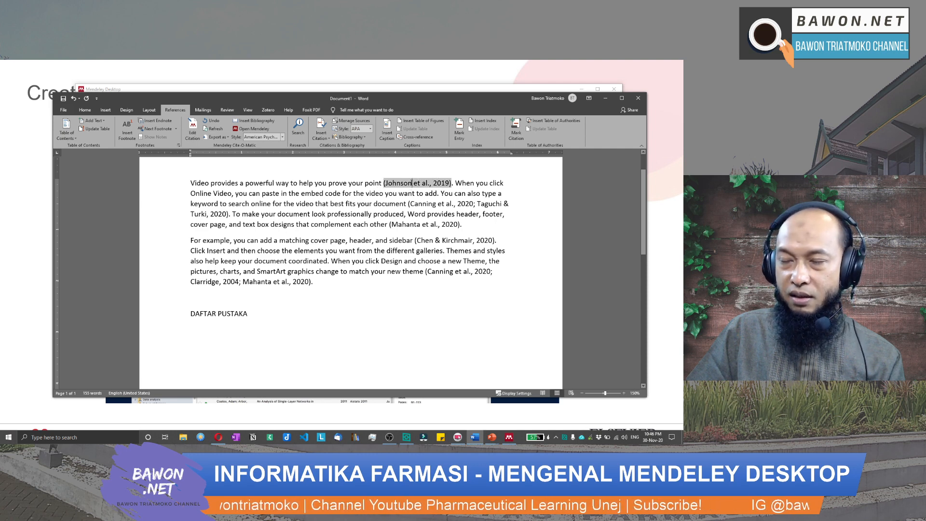
left_click(222, 330)
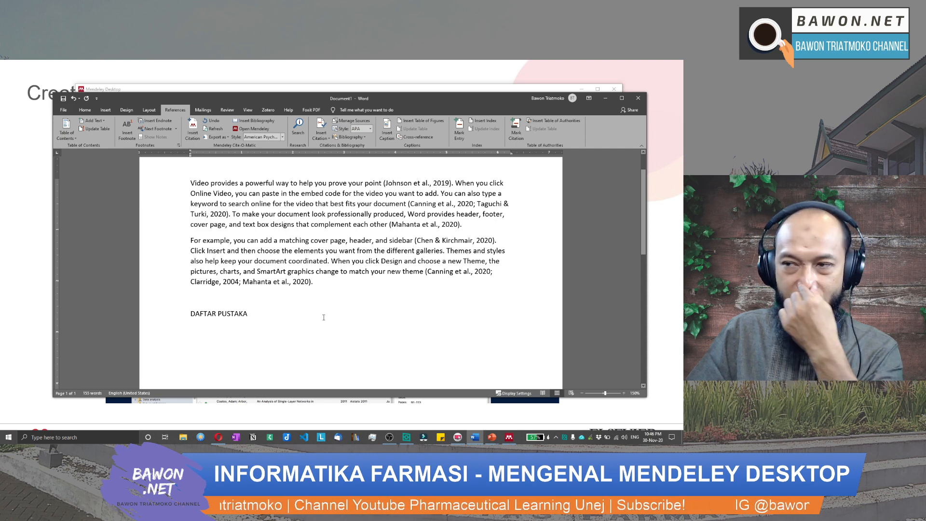
left_click(429, 223)
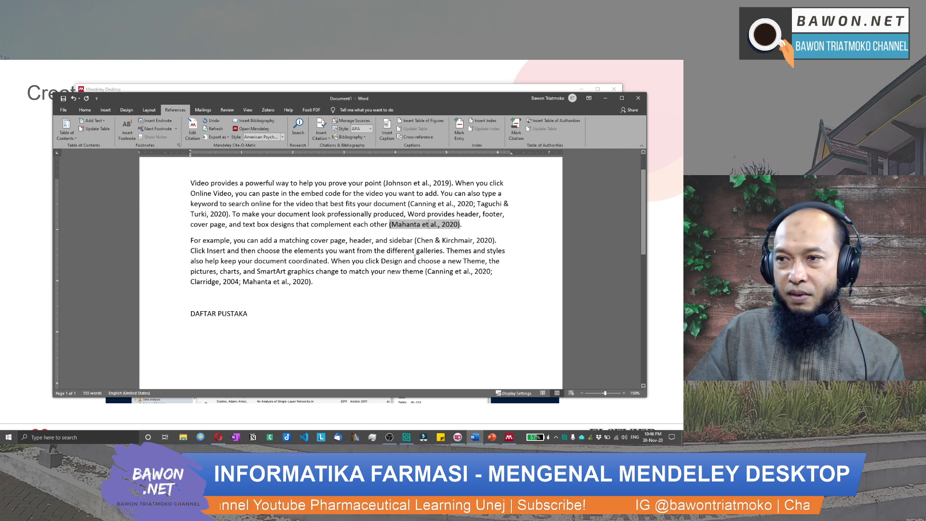
left_click(291, 281)
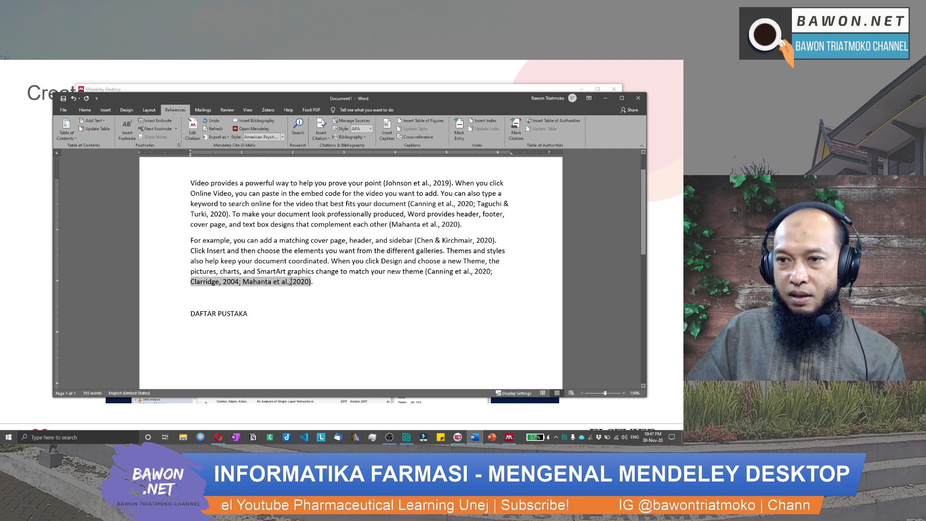
left_click(245, 326)
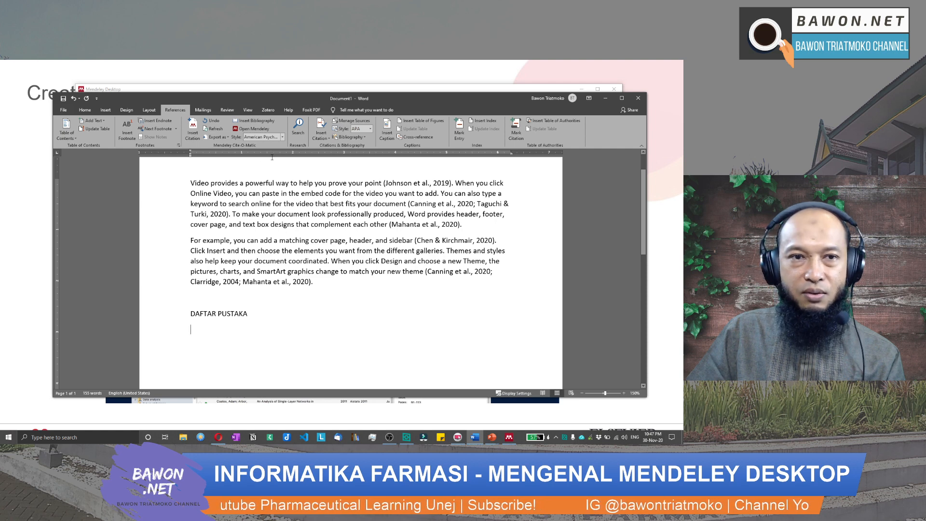
left_click(259, 122)
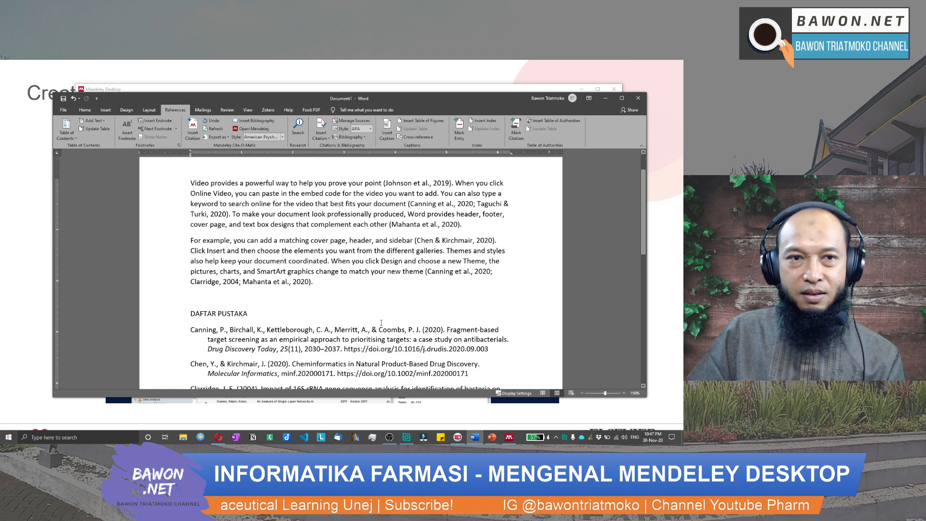
Examine the generated APA reference list entries and compare them with the in-text citations in the first paragraph
scroll(381, 317, "down", 5)
scroll(380, 324, "down", 3)
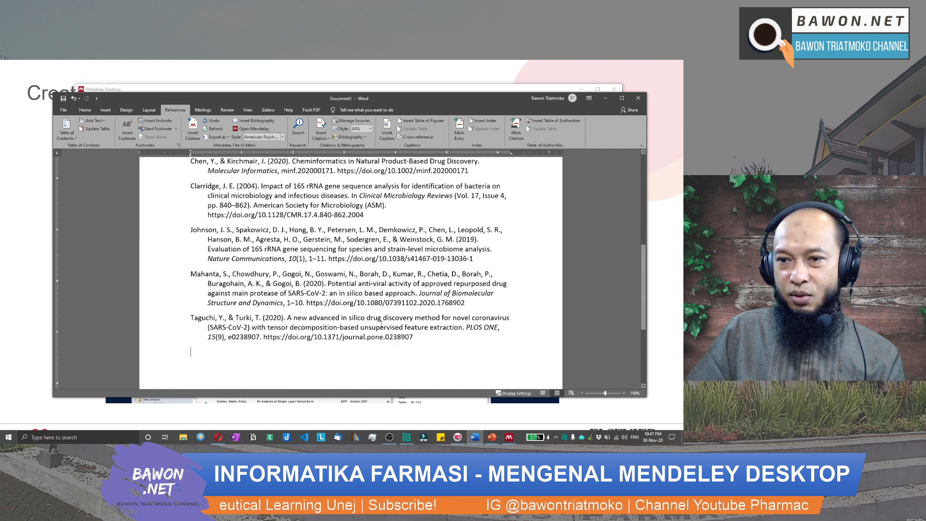
scroll(381, 326, "up", 4)
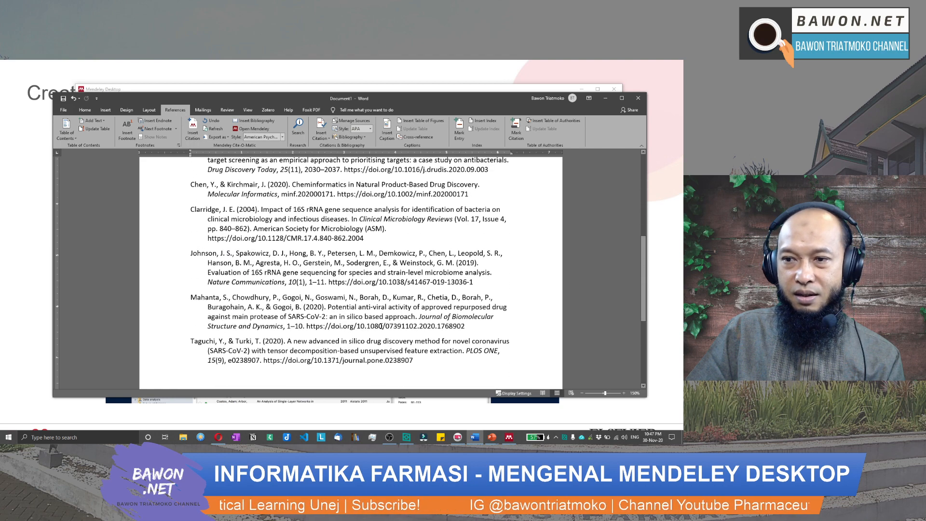
scroll(293, 302, "up", 3)
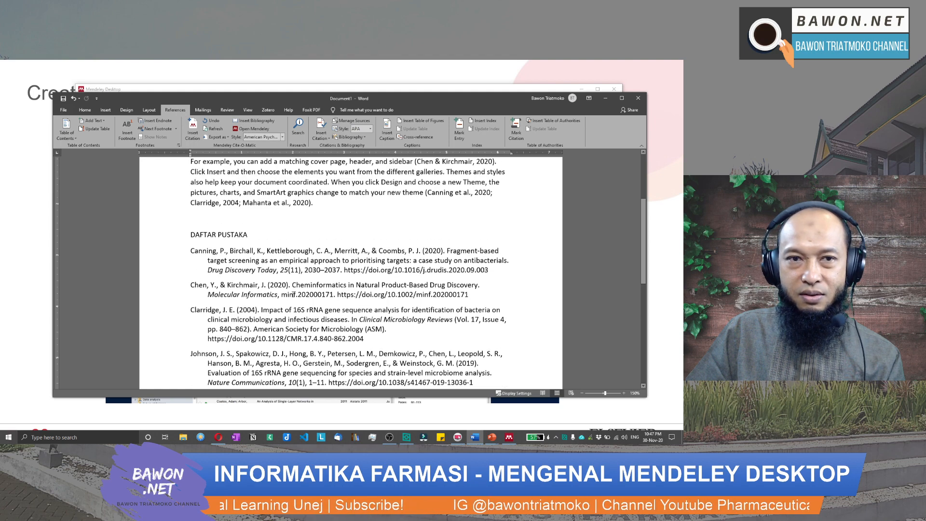
scroll(364, 313, "down", 1)
scroll(364, 313, "down", 6)
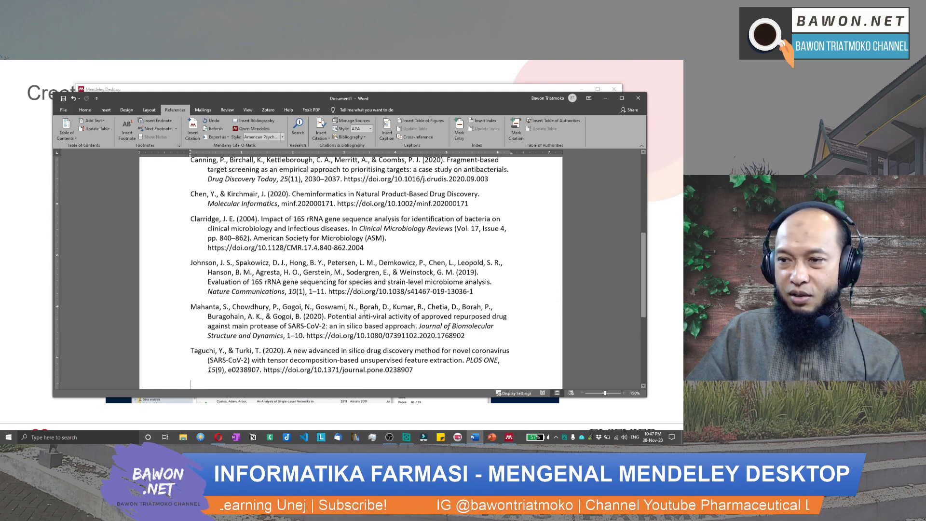
scroll(365, 312, "up", 1)
scroll(365, 312, "up", 8)
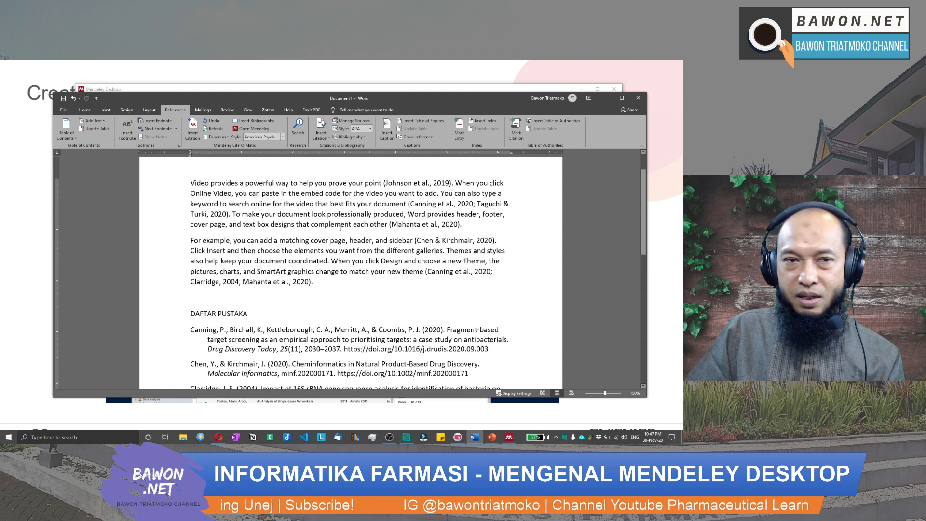
left_click(403, 185)
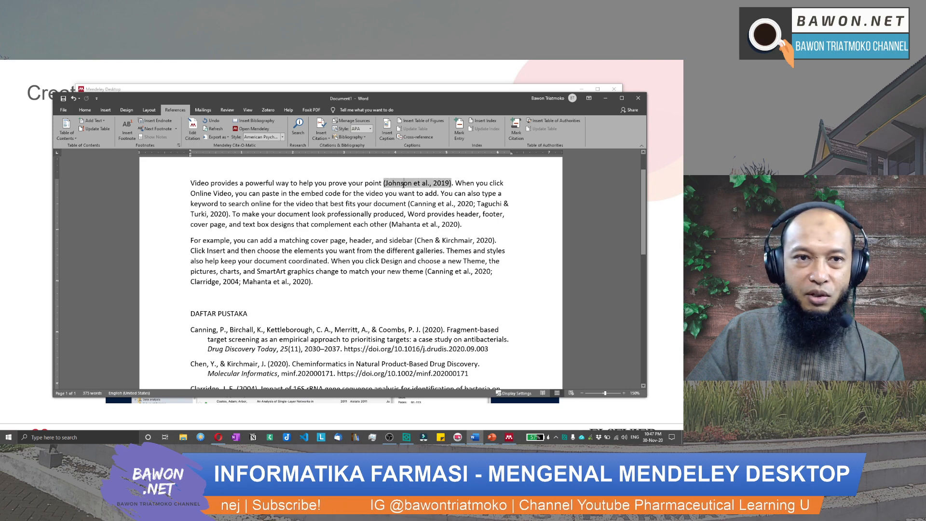
left_click(429, 226)
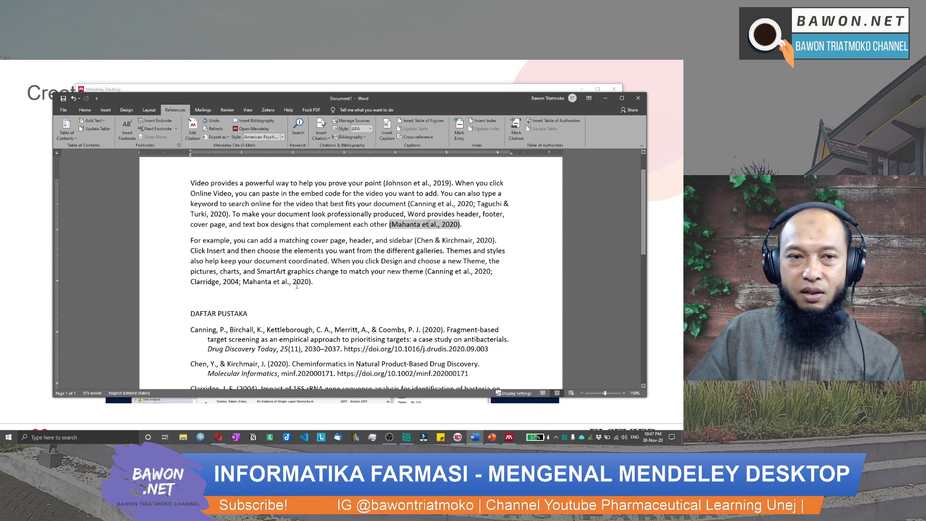
left_click(344, 282)
Change the Mendeley citation style of the document to Harvard - University of Jember
scroll(346, 279, "up", 1)
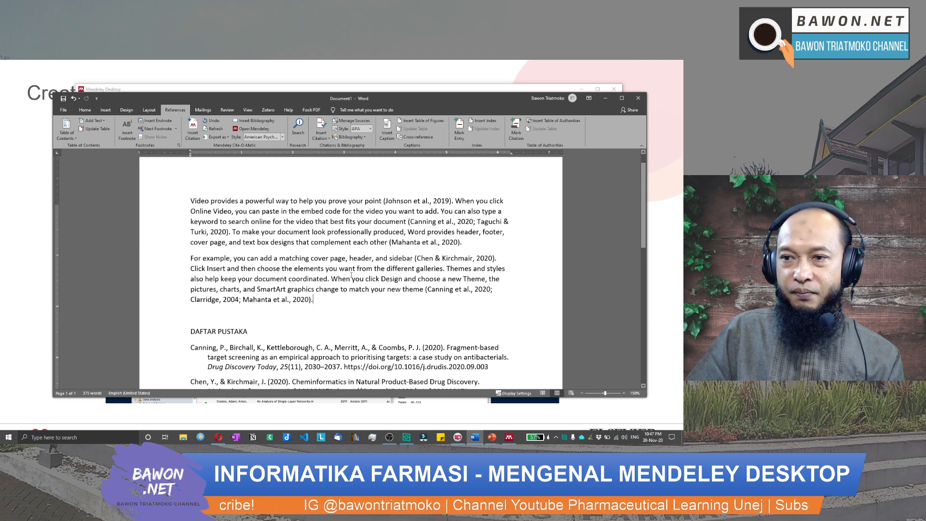
left_click(283, 139)
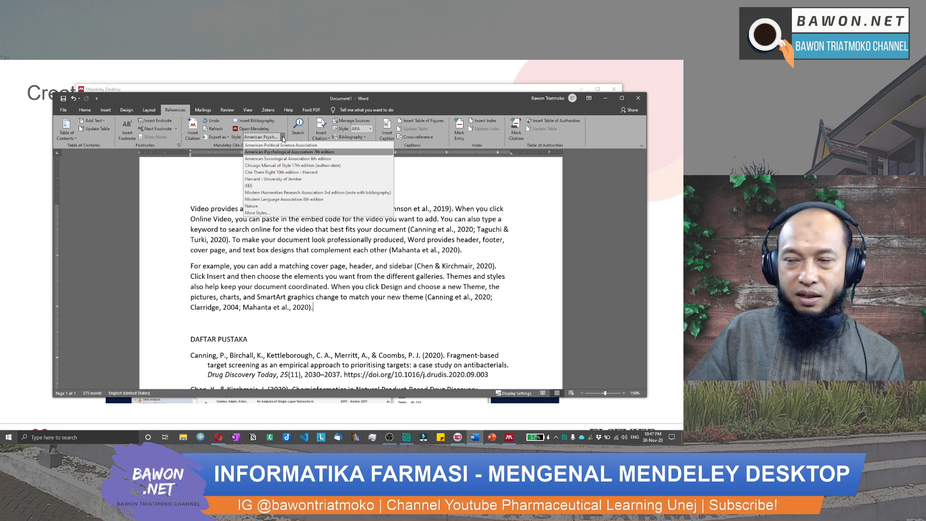
left_click(272, 180)
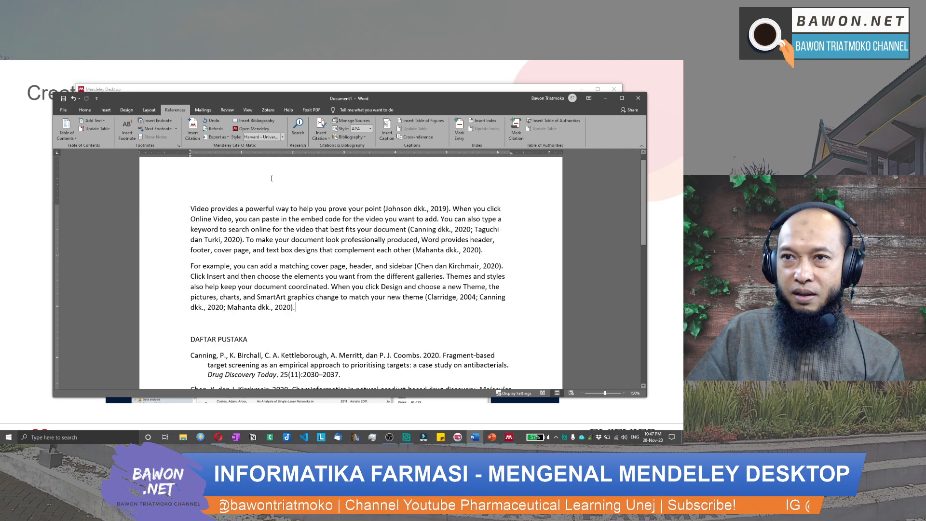
Examine how the in-text citations and the DAFTAR PUSTAKA entries are formatted in the Harvard - University of Jember style
left_click(415, 208)
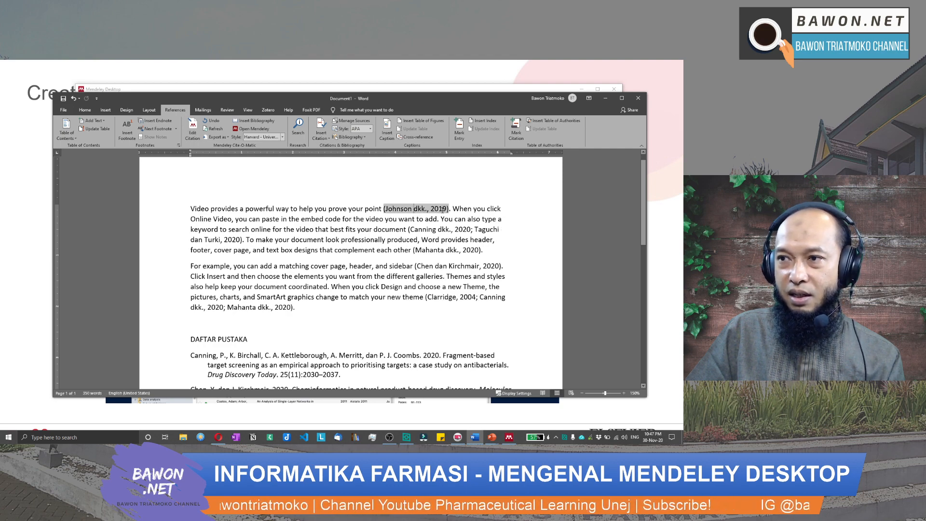
scroll(439, 251, "down", 2)
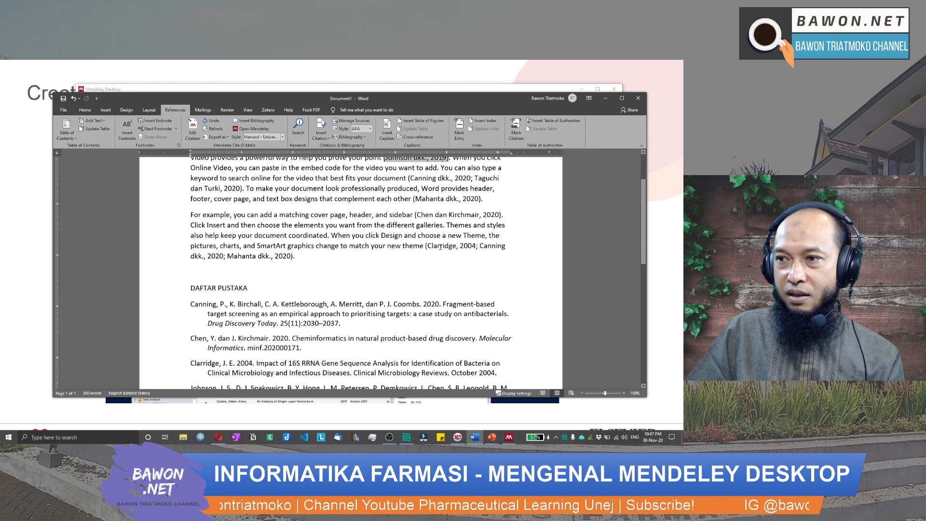
scroll(449, 250, "down", 4)
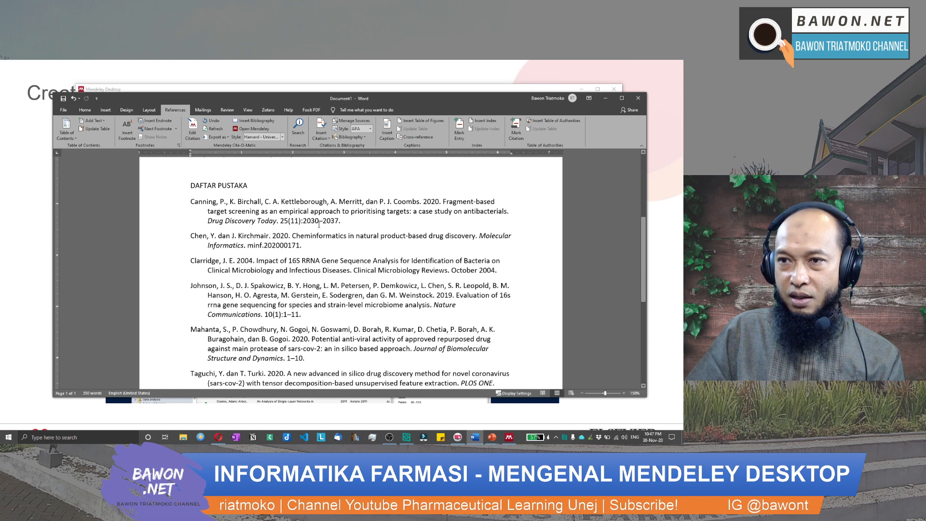
scroll(347, 277, "down", 5)
scroll(275, 290, "up", 4)
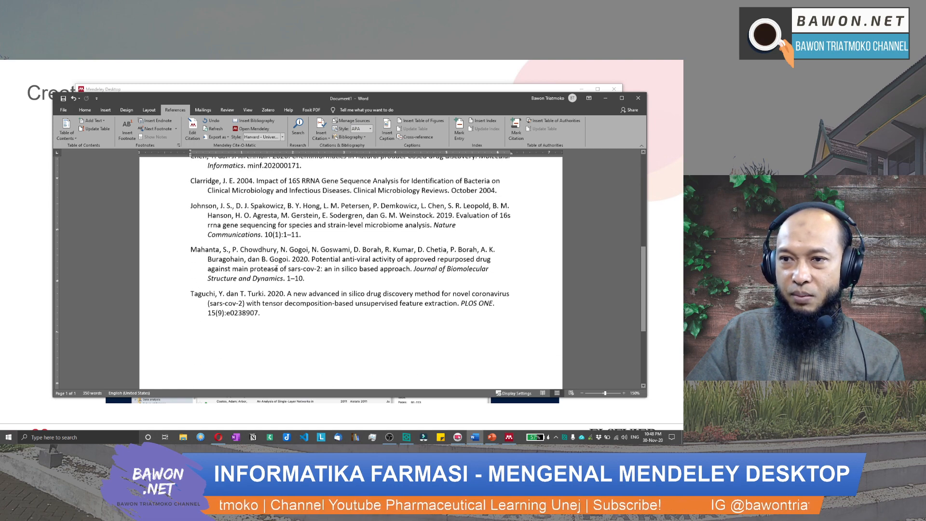
left_click(270, 369)
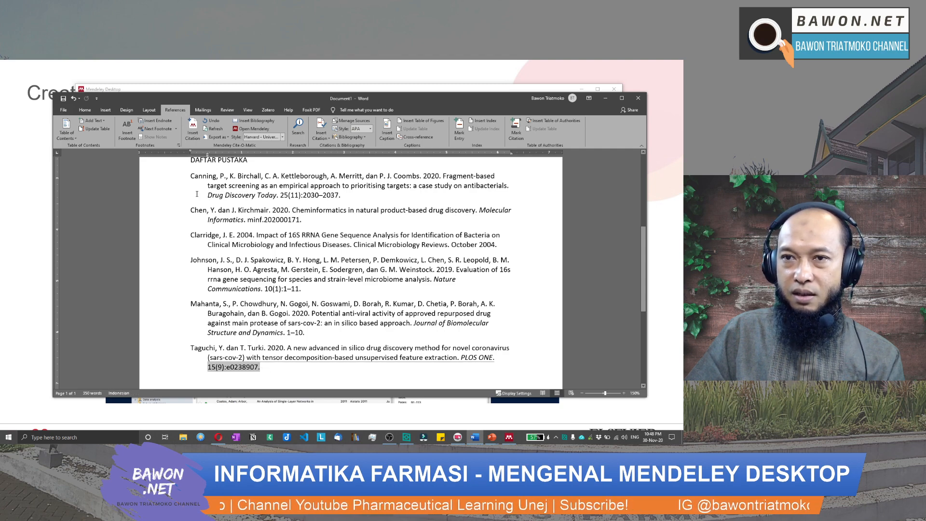
left_click_drag(197, 194, 302, 361)
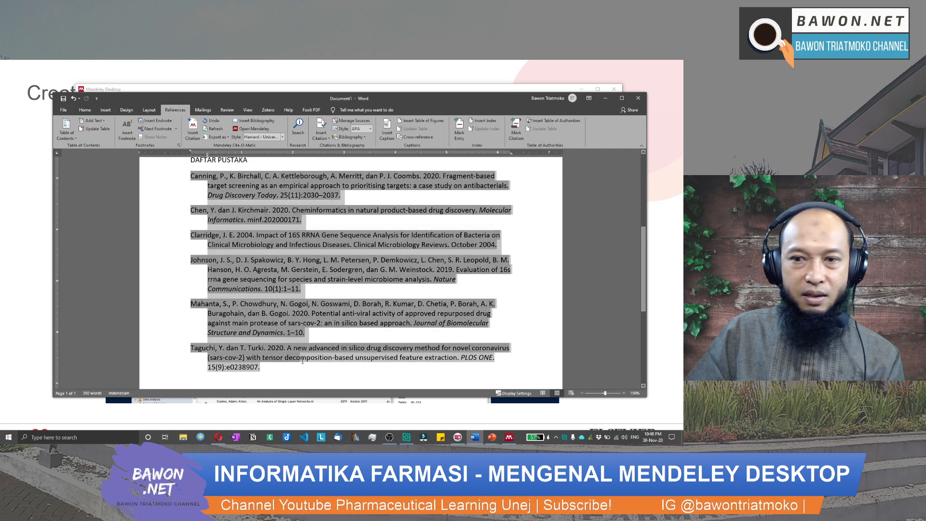
left_click(313, 377)
scroll(392, 321, "up", 1)
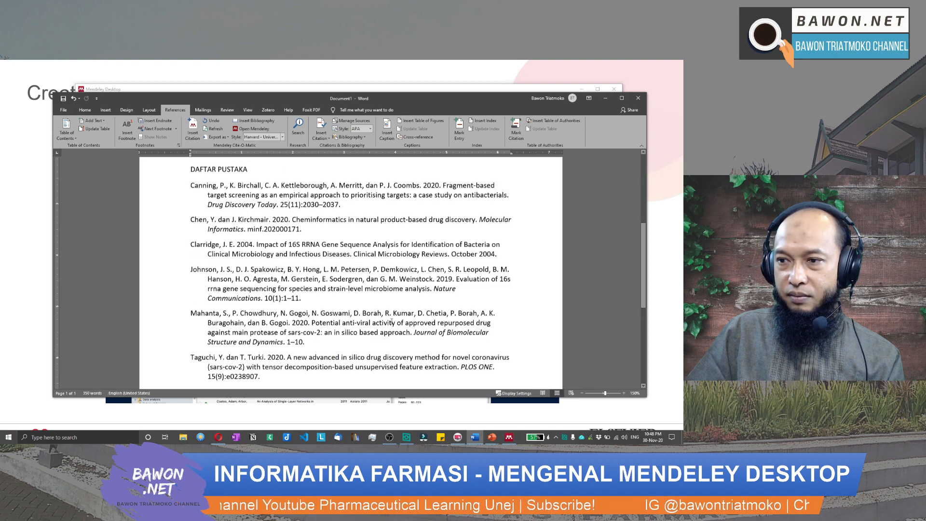
scroll(392, 321, "up", 5)
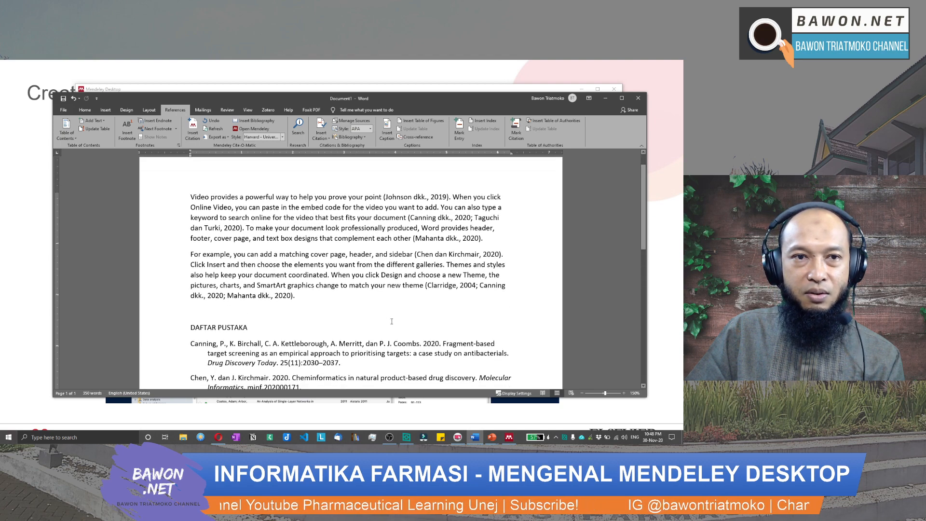
scroll(392, 321, "down", 2)
scroll(392, 321, "up", 3)
scroll(391, 321, "down", 1)
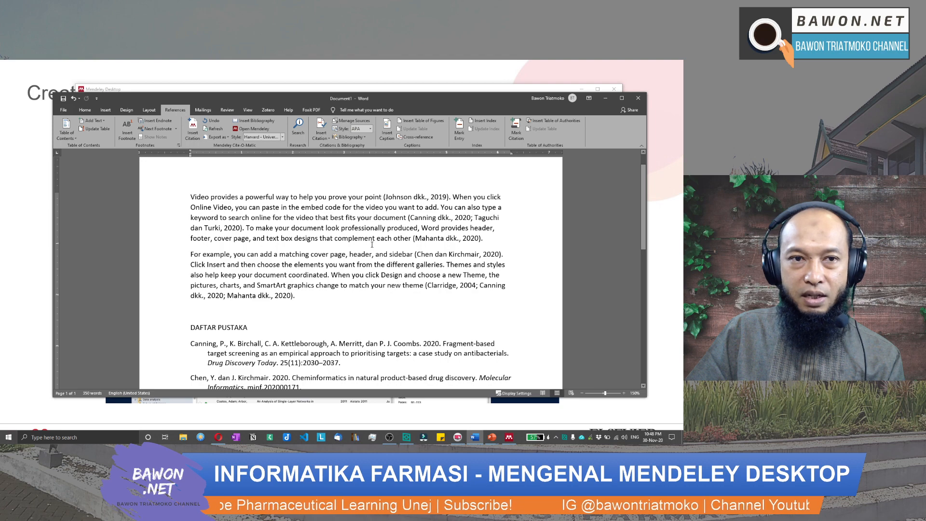
Switch to the PowerPoint slide show and advance through the Mendeley Desktop and Mendeley Web slides to References and Documents
key("alt+Tab")
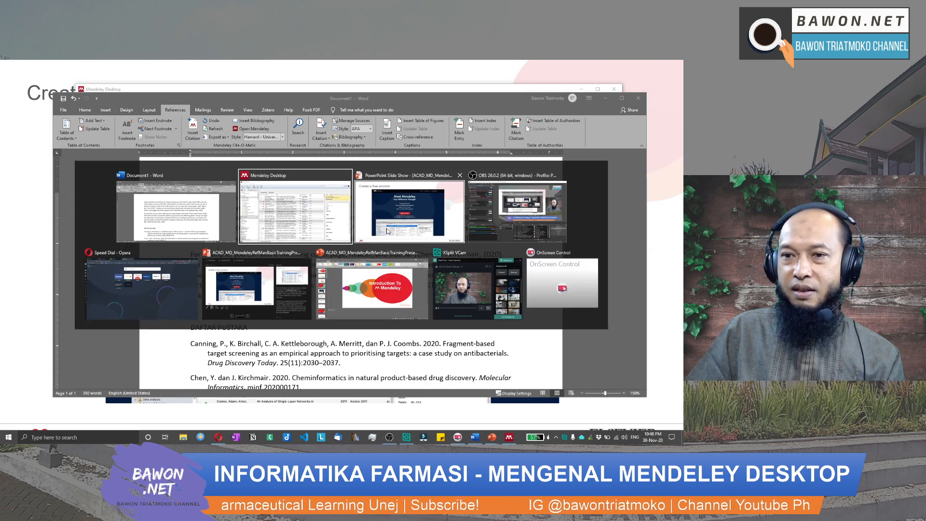
left_click(387, 231)
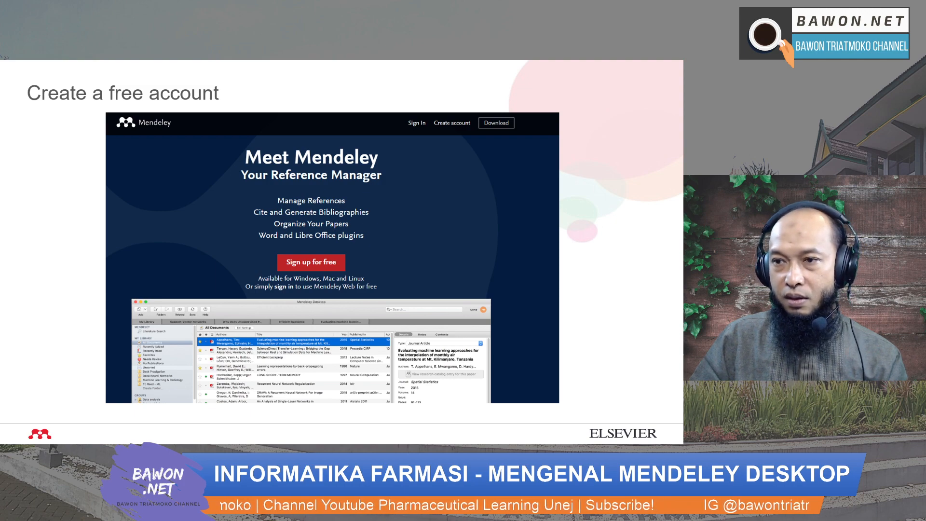
key("Right")
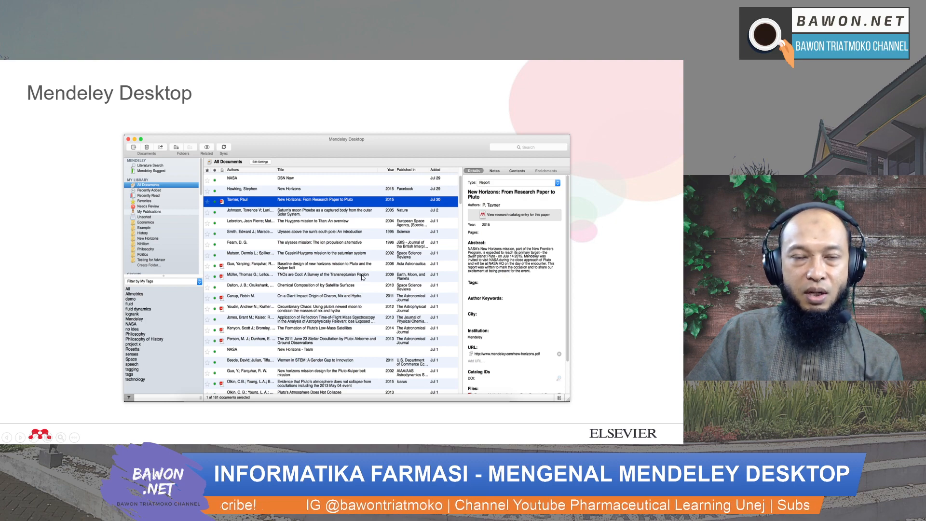
key("Right")
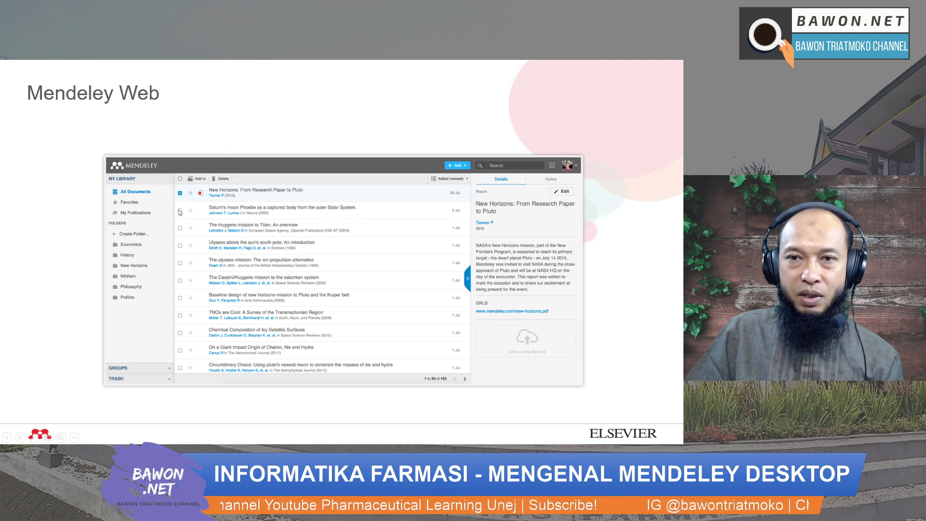
left_click(325, 246)
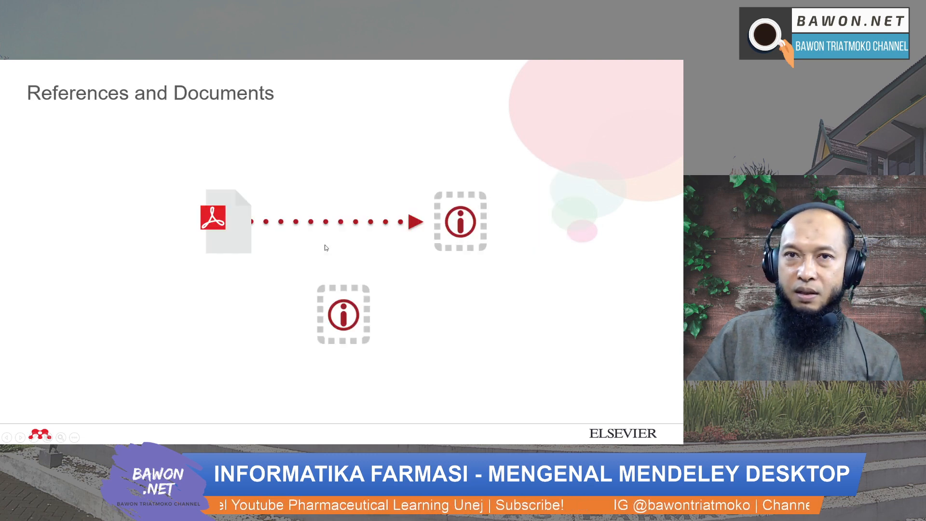